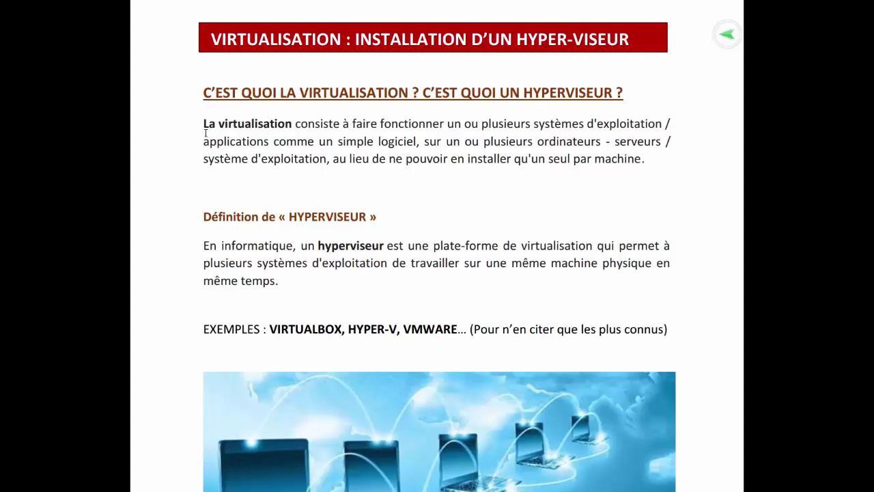
# Step: Highlight the virtualisation definition paragraph, then scroll down to section 2.1 'Etapes d'installation d'un Hacking Lab'
pyautogui.moveTo(206, 129); pyautogui.dragTo(663, 162)
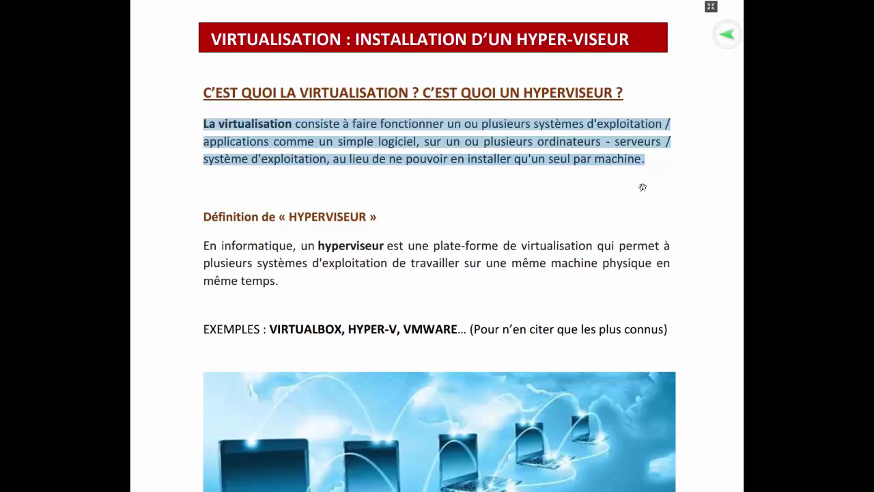
pyautogui.click(642, 187)
pyautogui.scroll(-1, 572, 397)
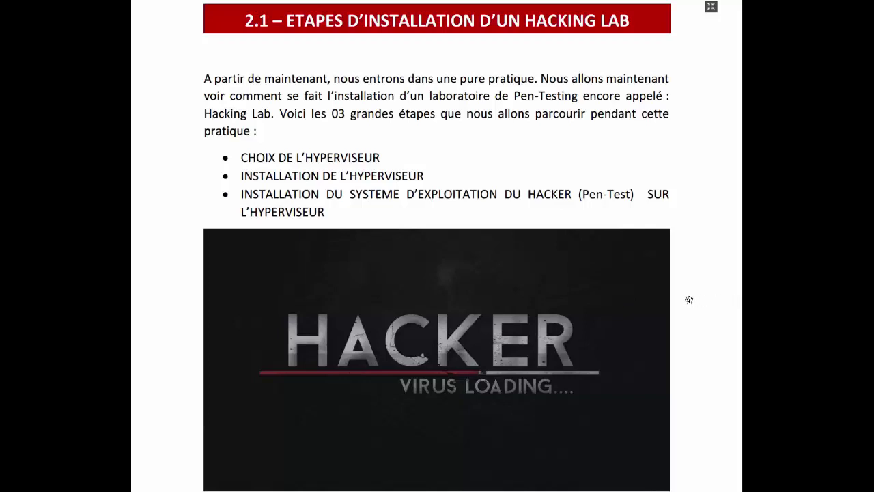
pyautogui.moveTo(384, 161); pyautogui.dragTo(412, 151)
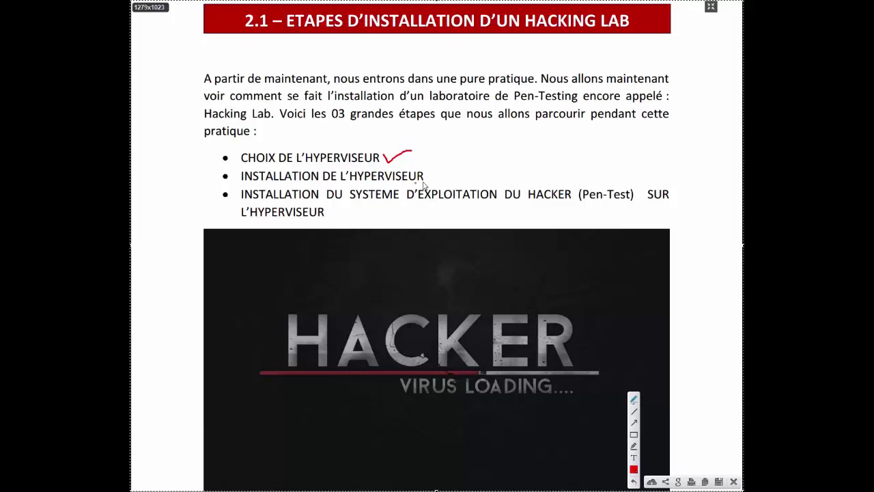
pyautogui.moveTo(426, 172)
pyautogui.mouseDown()
pyautogui.moveTo(430, 181)
pyautogui.moveTo(460, 169)
pyautogui.mouseUp()
pyautogui.moveTo(329, 208); pyautogui.dragTo(368, 207)
pyautogui.moveTo(416, 201); pyautogui.dragTo(565, 204)
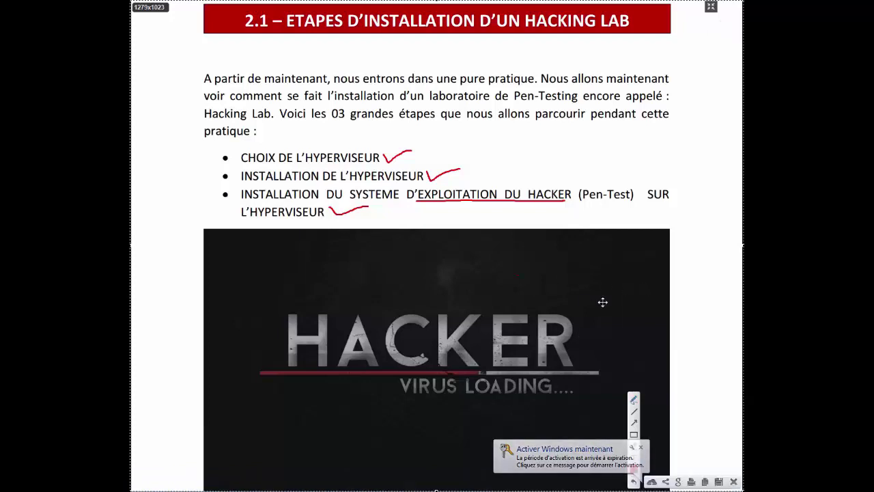
pyautogui.press('Escape')
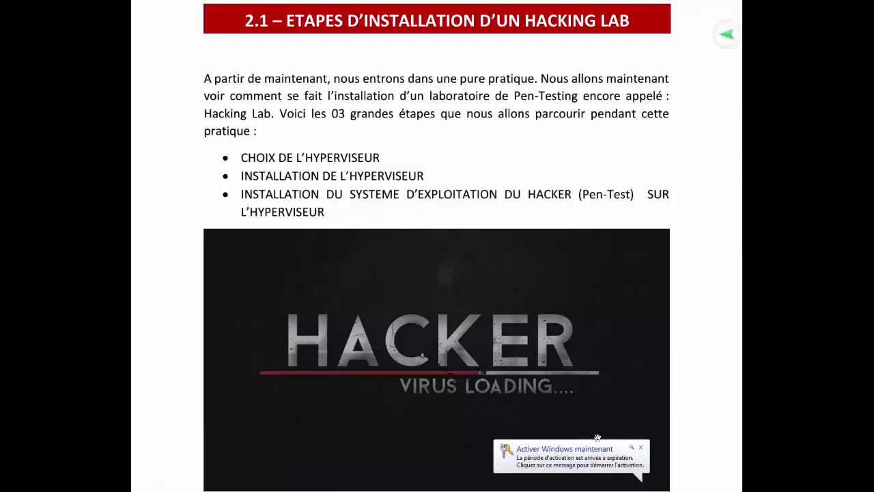
pyautogui.hotkey('alt', 'Tab')
# Step: Switch from Word to the VMware Workstation 12 Pro window on its Home tab
pyautogui.press('Tab')
pyautogui.press('Tab')
pyautogui.press('Tab')
pyautogui.press('Tab')
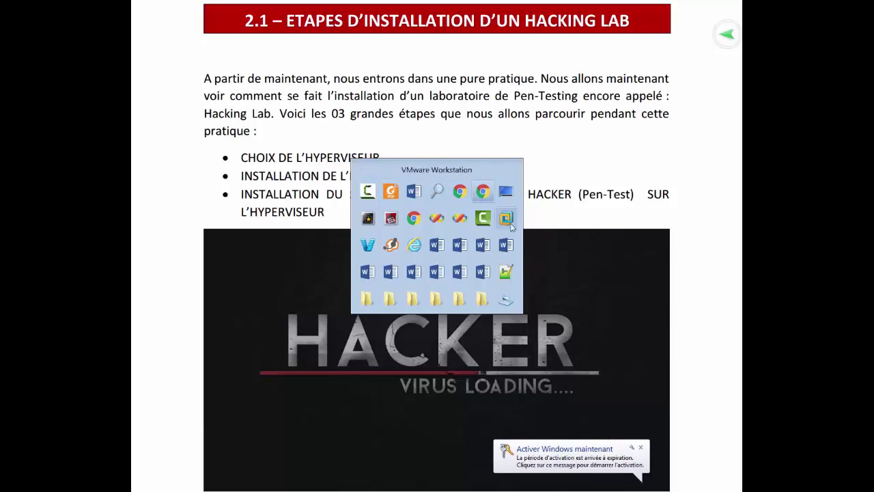
pyautogui.click(507, 218)
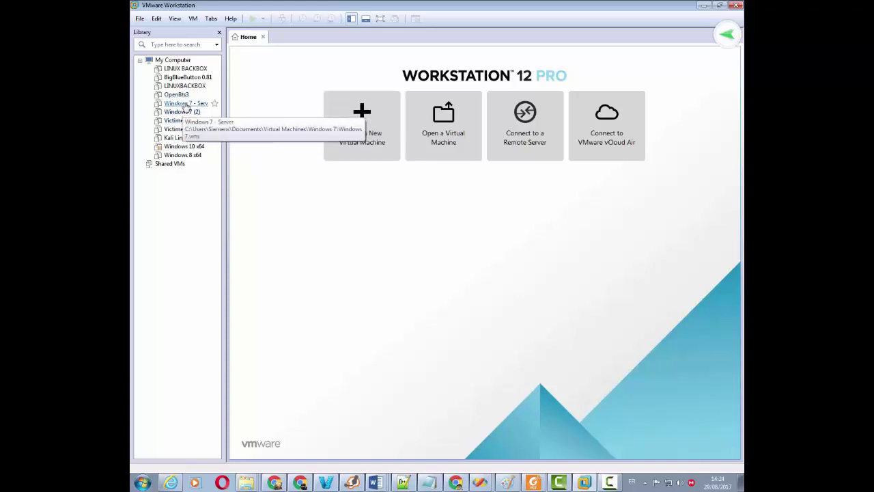
# Step: Open 'Windows 7 - Server' from the Library, power it on and answer 'I Copied It'
pyautogui.click(179, 103)
pyautogui.doubleClick(179, 104)
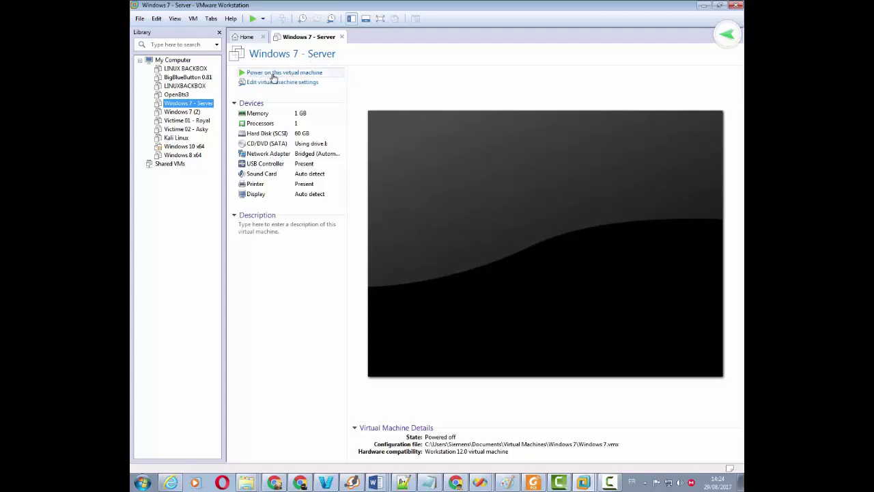
pyautogui.click(319, 77)
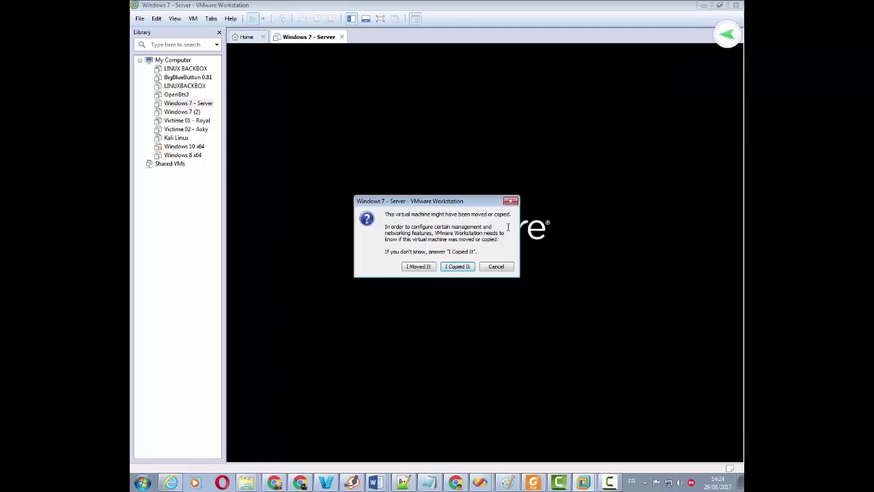
pyautogui.click(467, 267)
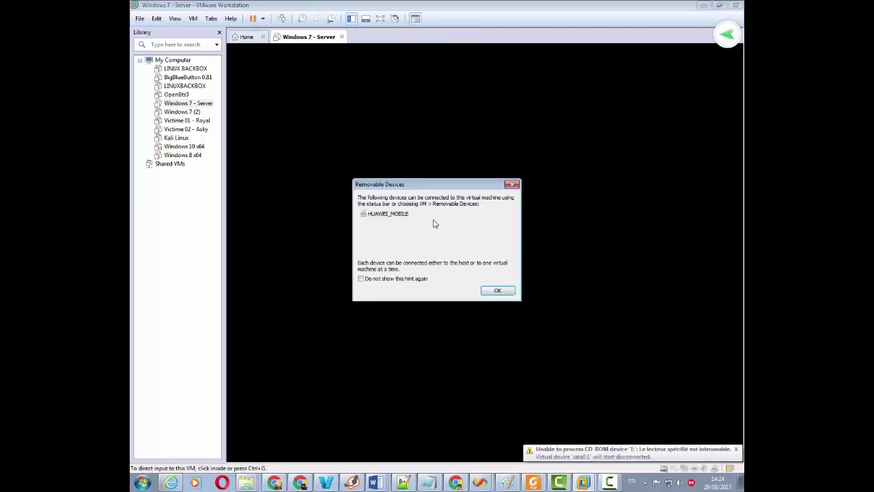
# Step: Dismiss the Removable Devices notice and choose 'Démarrer Windows normalement' in the guest's recovery menu
pyautogui.click(484, 294)
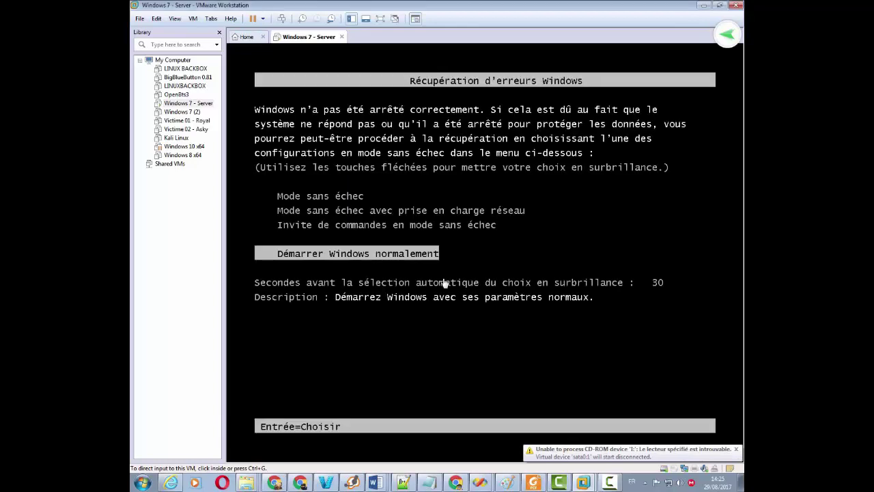
pyautogui.click(438, 193)
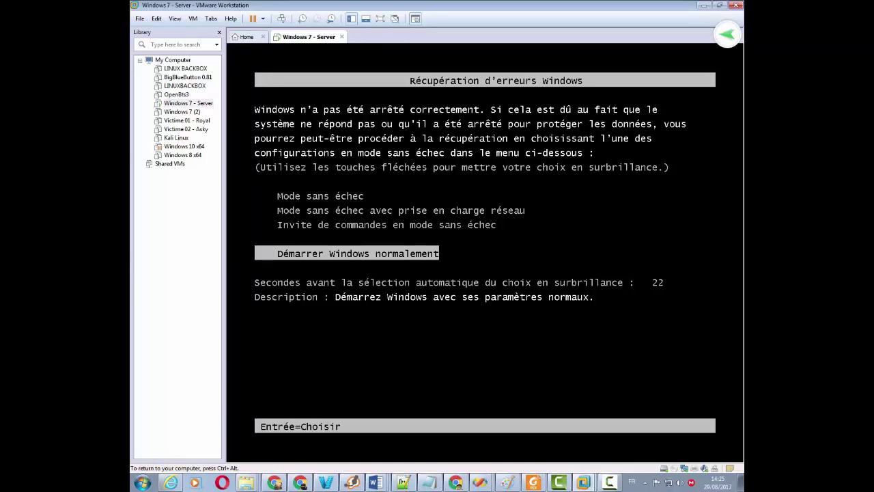
pyautogui.press('Return')
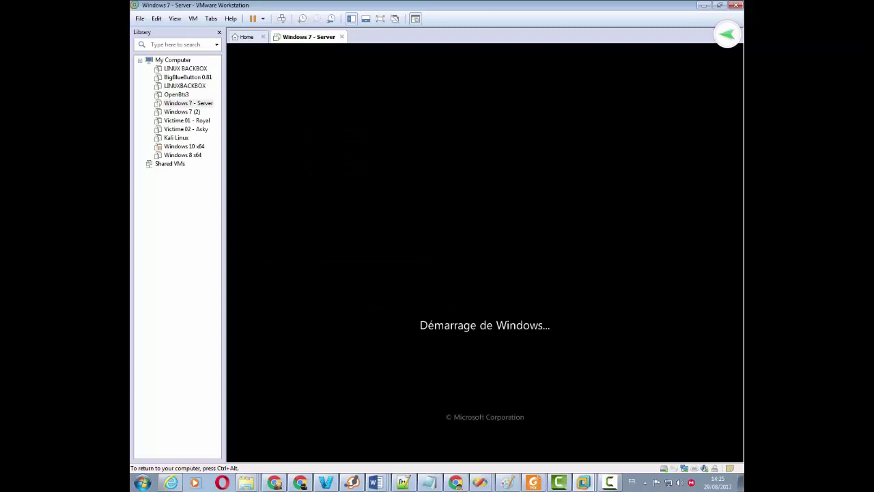
# Step: Release input to the host, and open and close its Computer window while the guest boots
pyautogui.hotkey('ctrl', 'alt')
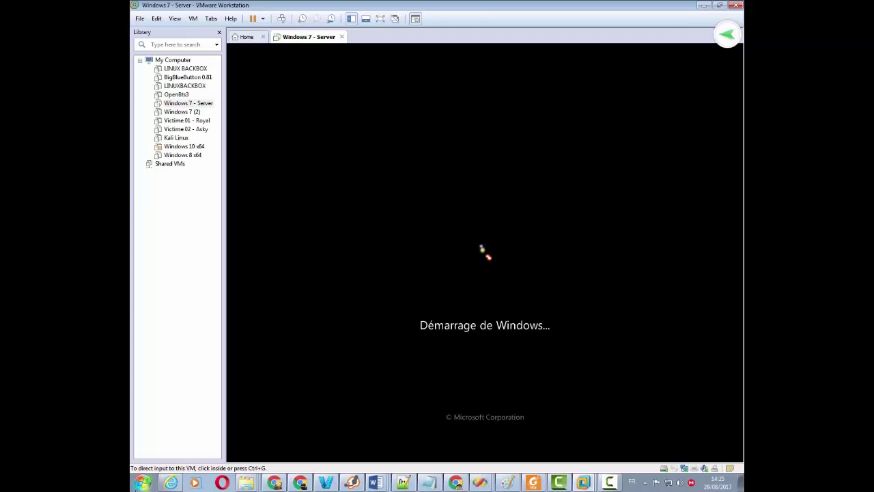
pyautogui.click(142, 483)
pyautogui.click(307, 298)
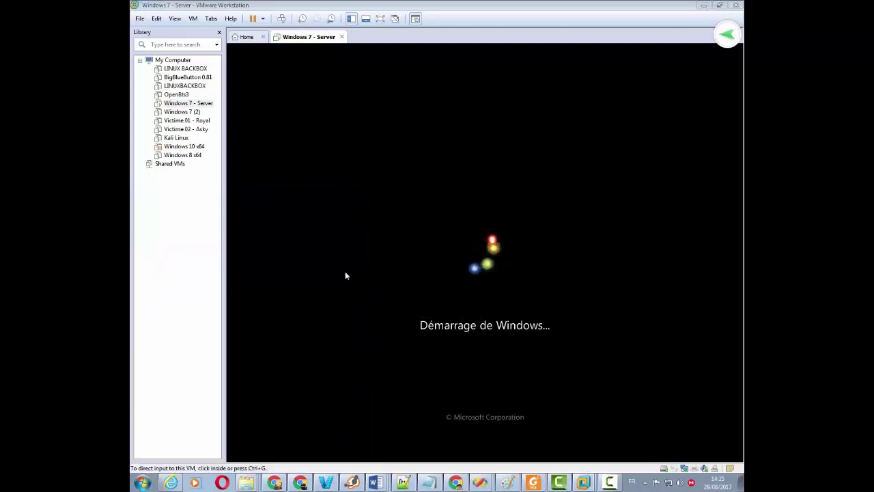
pyautogui.click(730, 6)
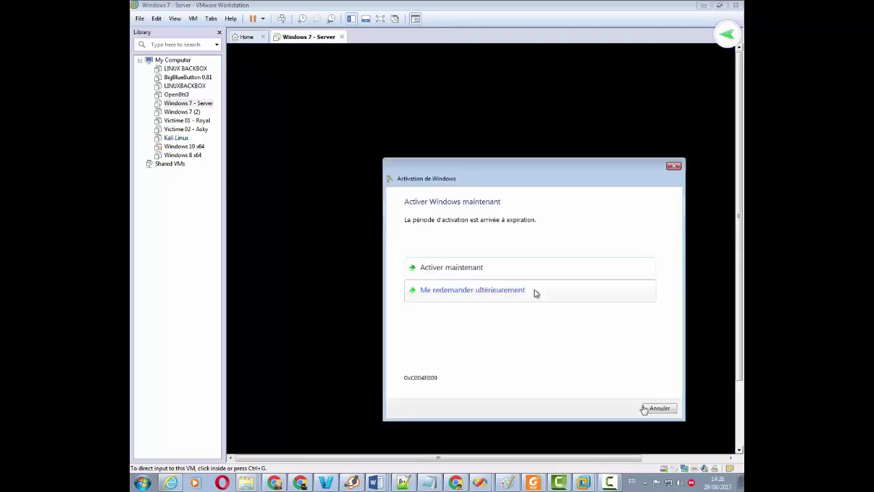
# Step: Cancel the 'Activation de Windows' dialog and return input to the VM while the desktop loads
pyautogui.click(657, 407)
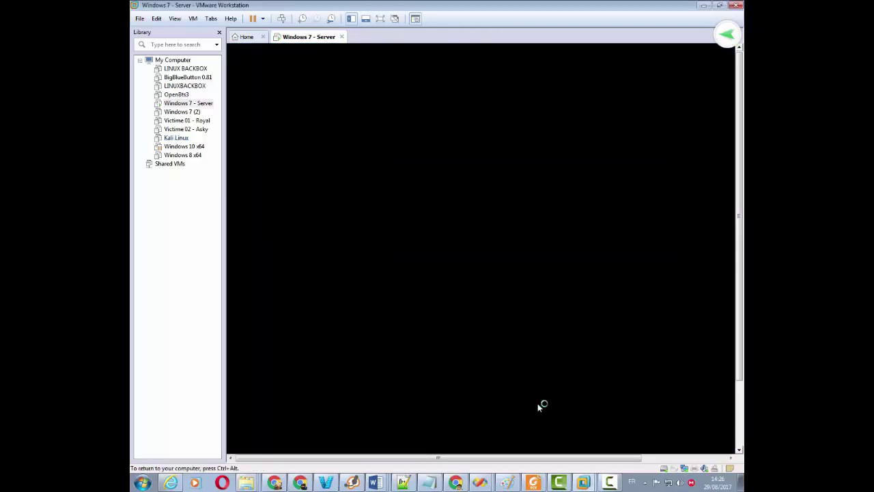
pyautogui.hotkey('ctrl', 'alt')
pyautogui.moveTo(382, 459)
pyautogui.mouseDown()
pyautogui.moveTo(484, 459)
pyautogui.moveTo(385, 446)
pyautogui.mouseUp()
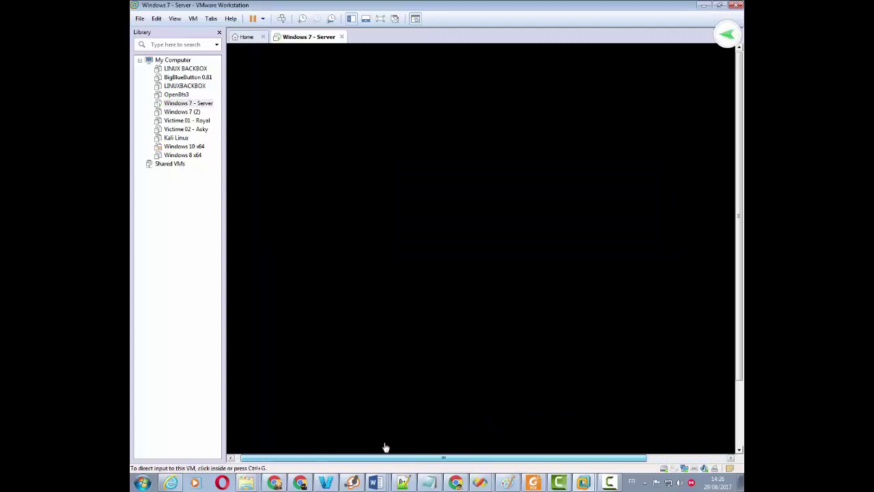
pyautogui.click(385, 447)
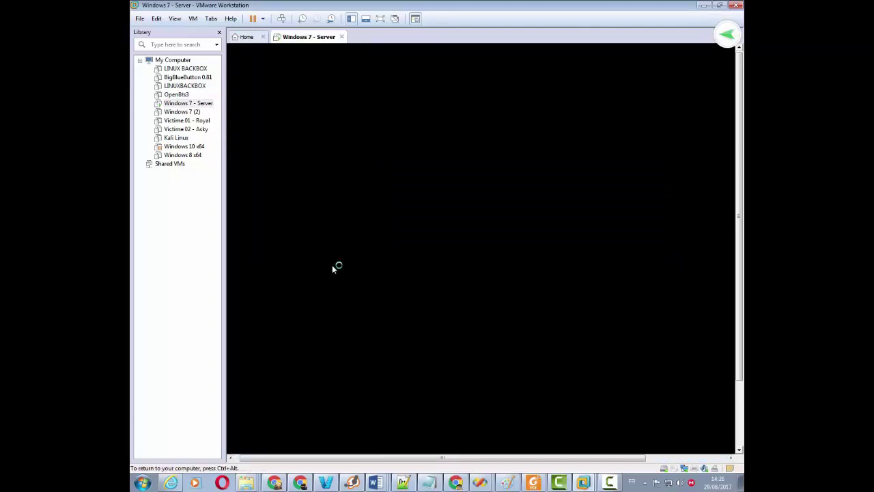
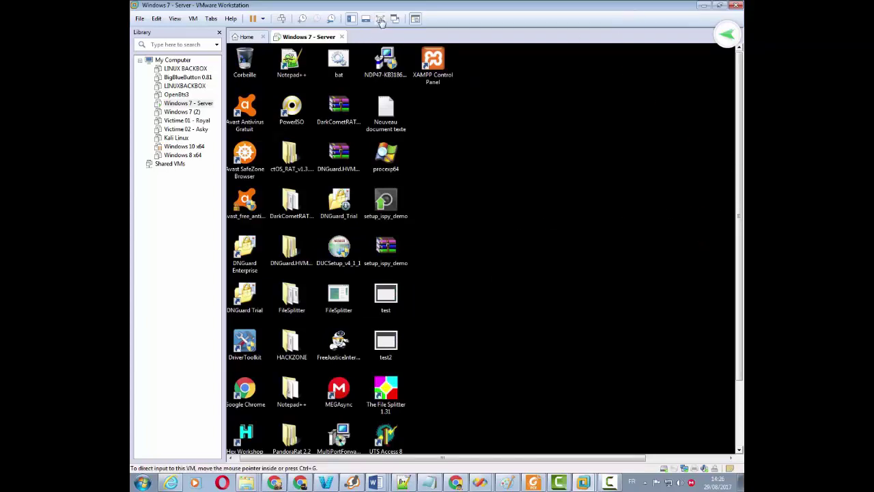
# Step: Switch the Windows 7 - Server virtual machine to full-screen mode from the toolbar
pyautogui.click(380, 19)
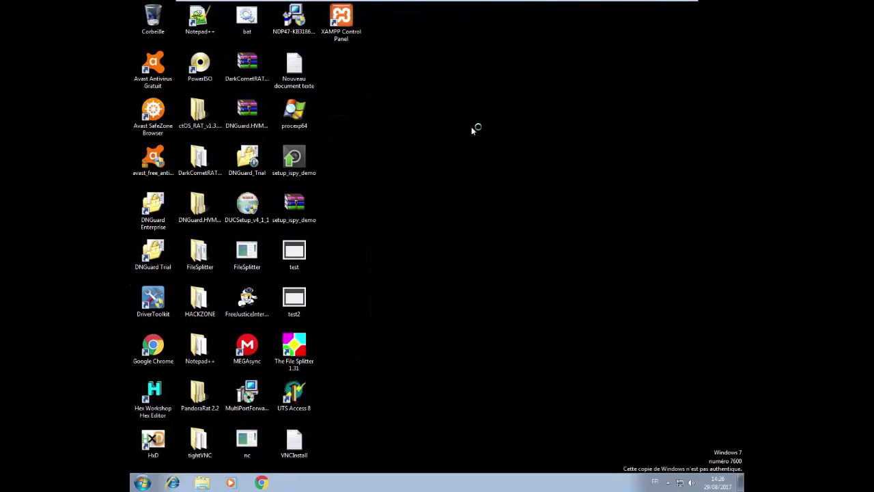
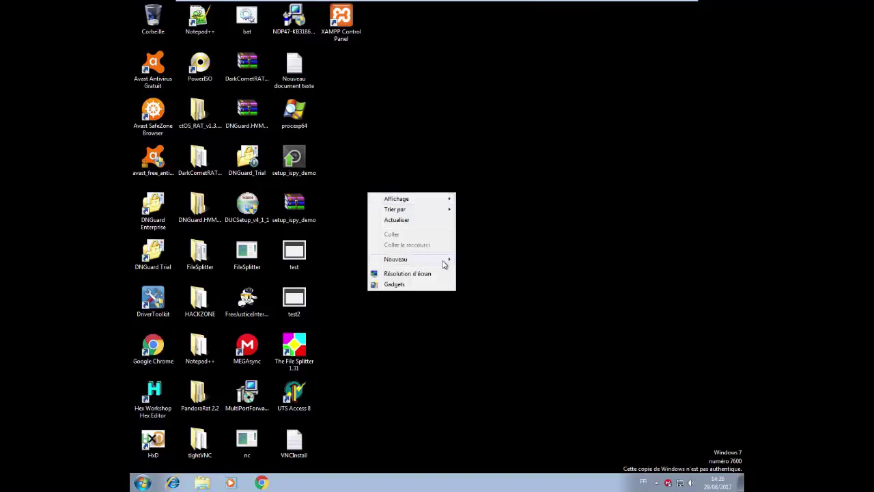
# Step: Create a 'Nouveau dossier' folder on the desktop via Nouveau > Dossier, open it, confirm it is empty, and close it
pyautogui.moveTo(443, 264)
pyautogui.click(489, 261)
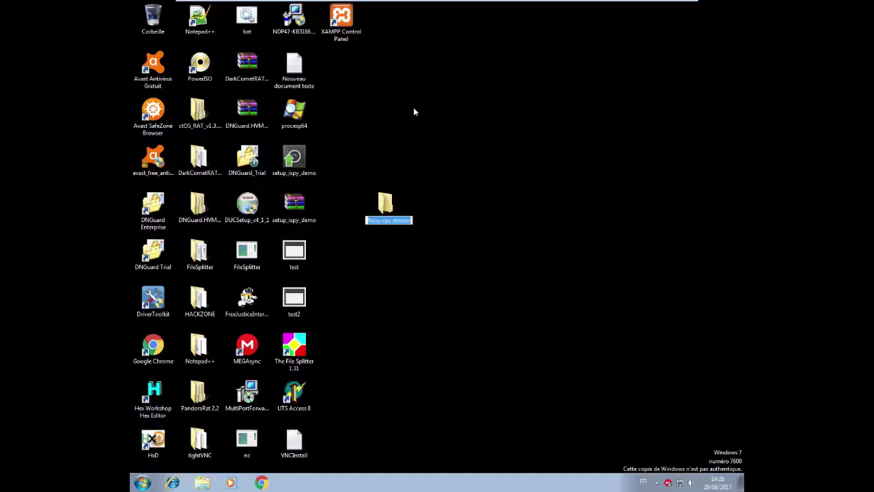
pyautogui.doubleClick(389, 202)
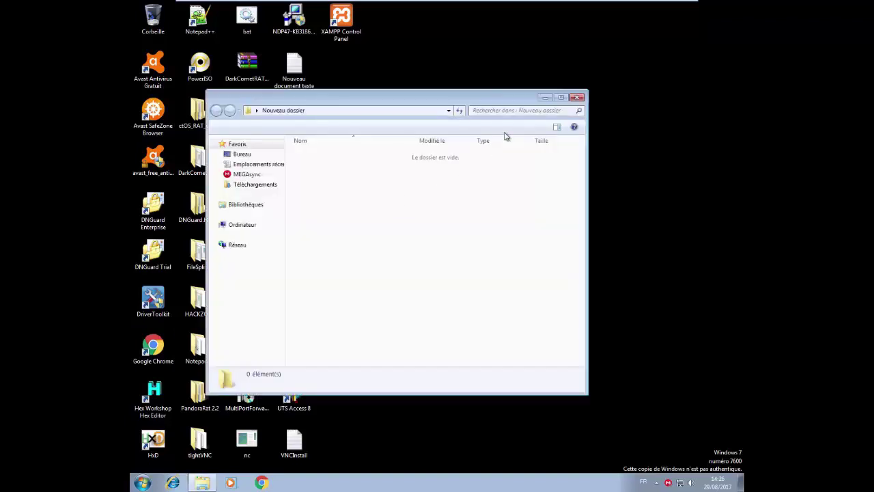
pyautogui.click(577, 97)
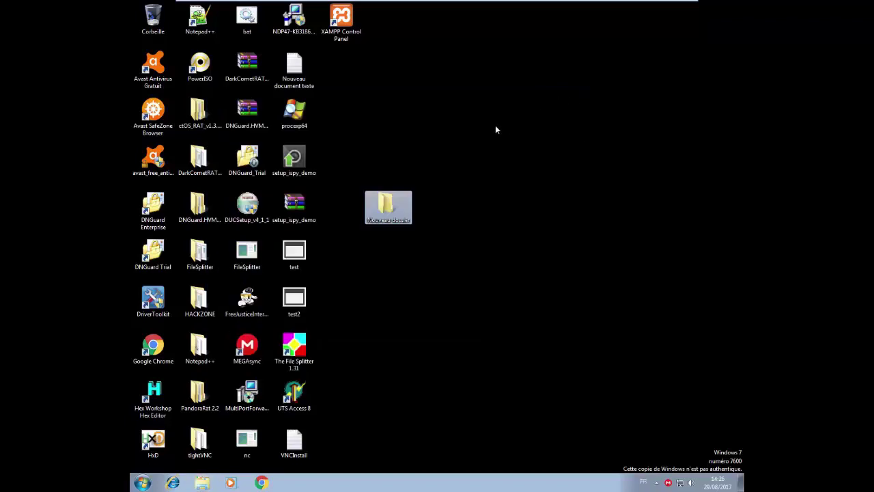
pyautogui.moveTo(523, 2)
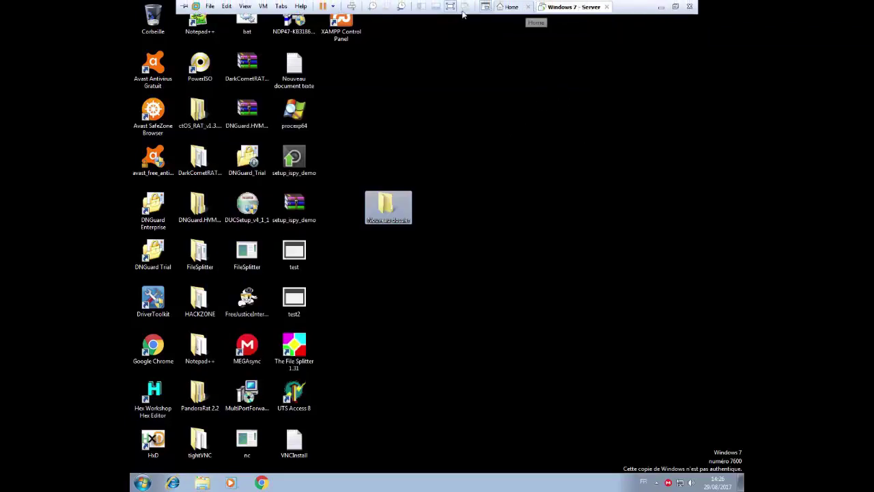
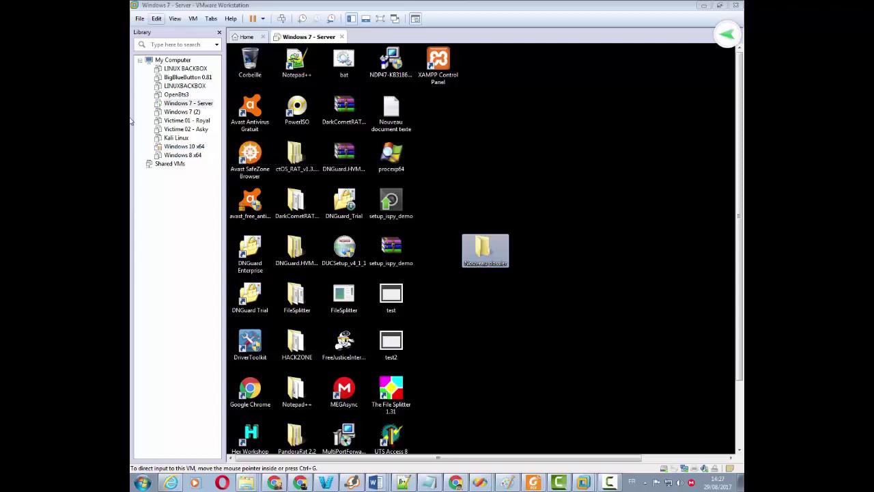
# Step: Power on LINUX BACKBOX, answer 'I Copied It', and dismiss the Removable Devices notice
pyautogui.click(185, 69)
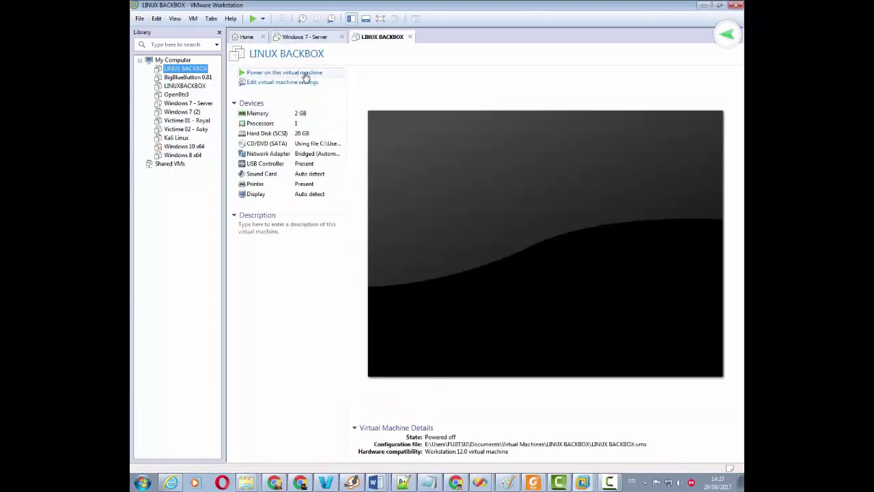
pyautogui.click(300, 72)
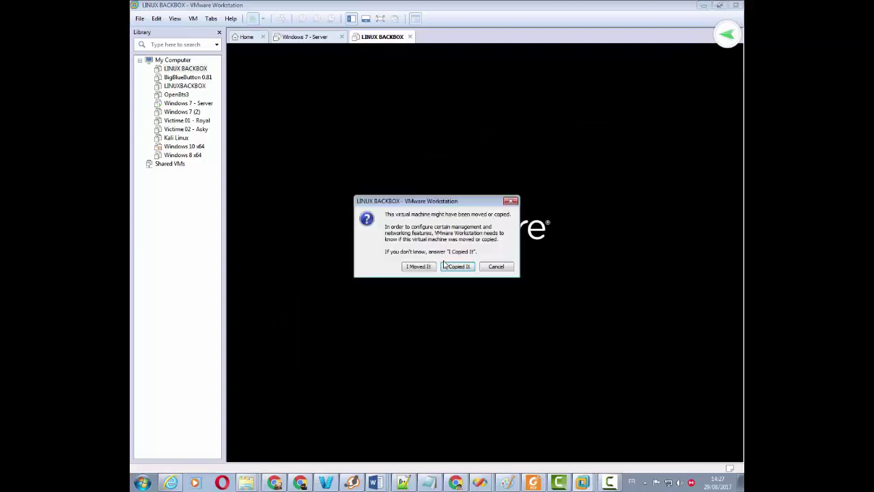
pyautogui.click(458, 266)
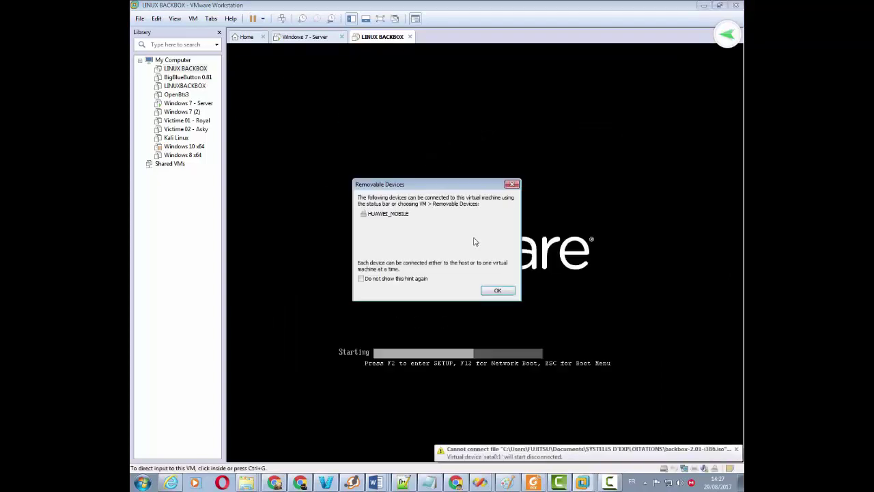
pyautogui.click(498, 292)
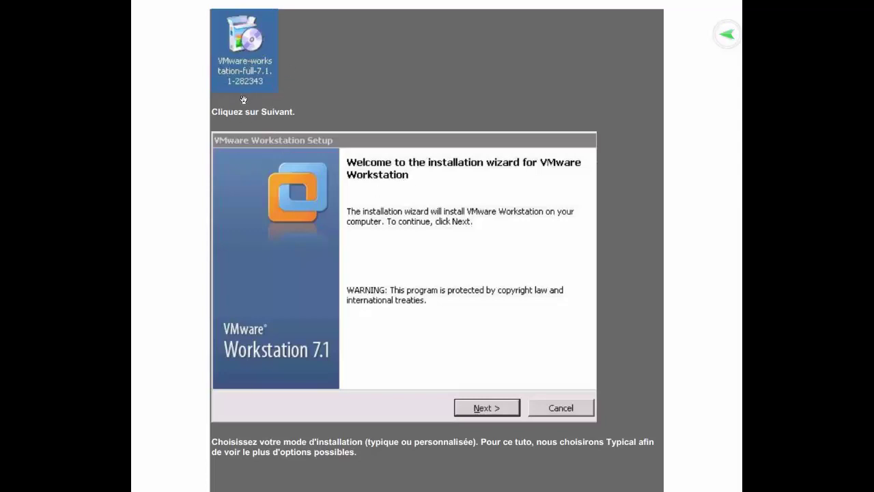
# Step: Drag the tutorial page up to the Setup Type step offering Typical or Custom
pyautogui.moveTo(457, 331); pyautogui.dragTo(446, 255)
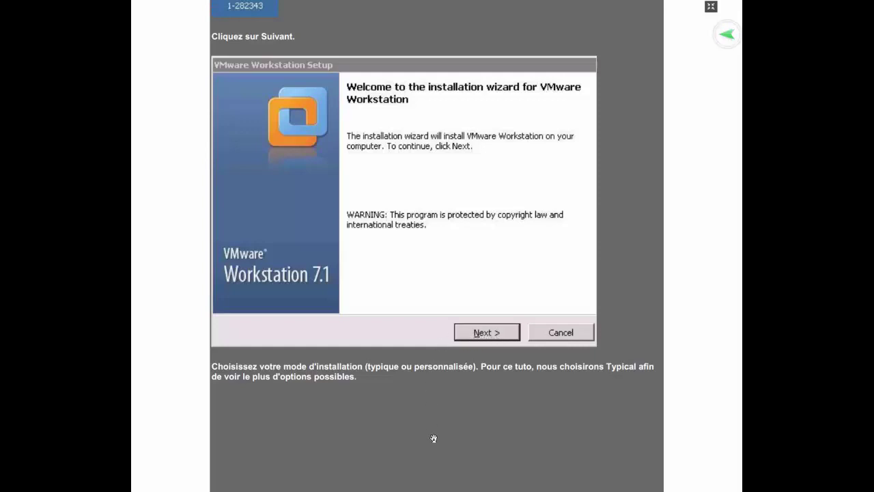
pyautogui.moveTo(433, 439); pyautogui.dragTo(450, 75)
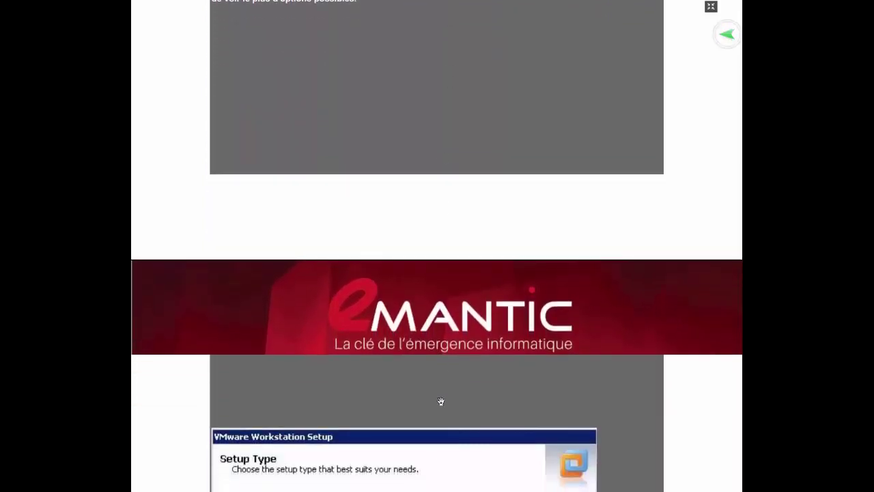
pyautogui.moveTo(429, 447); pyautogui.dragTo(438, 100)
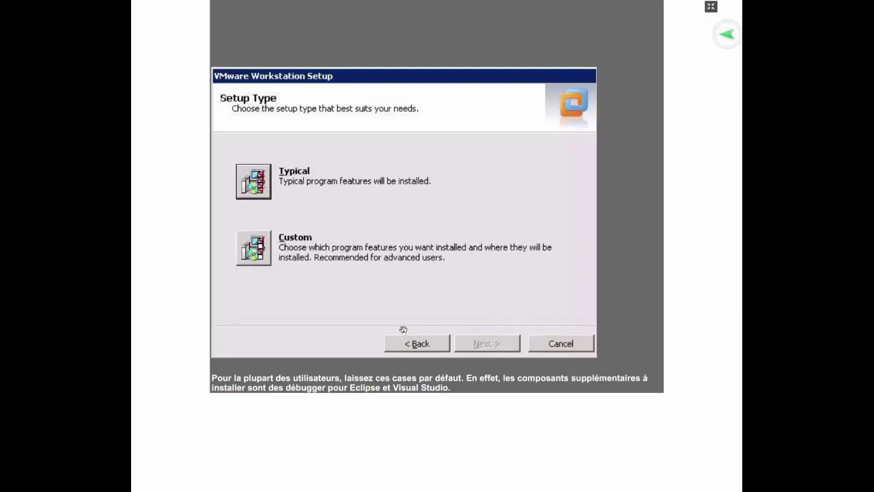
# Step: Scroll the tutorial down to the Features component list and Software Updates screenshots
pyautogui.scroll(-5, 369, 410)
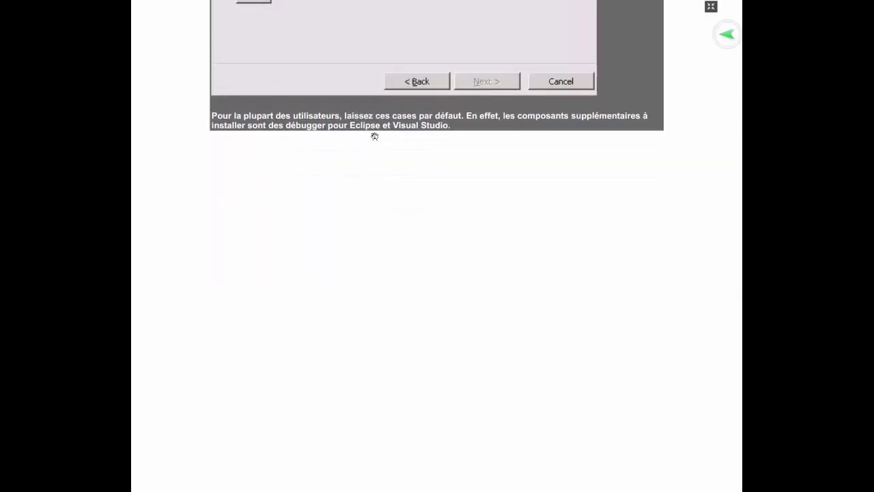
pyautogui.scroll(-4, 382, 271)
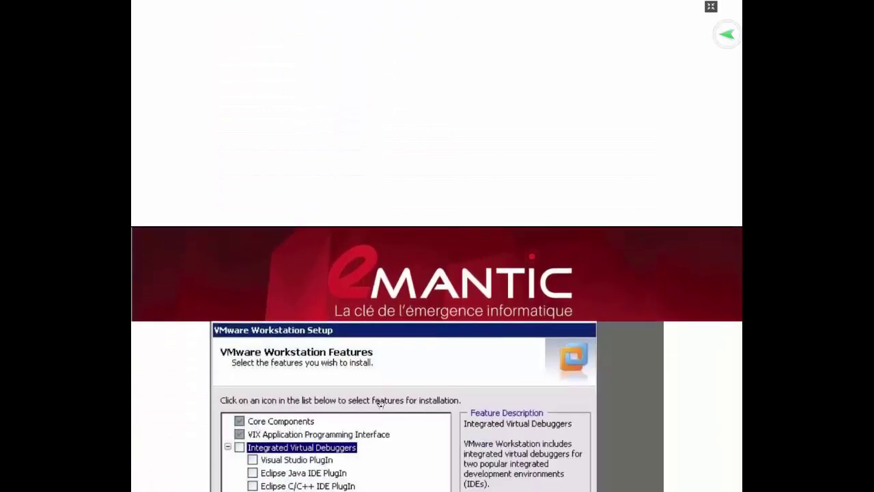
pyautogui.scroll(-3, 381, 253)
pyautogui.scroll(-2, 380, 253)
pyautogui.scroll(-1, 376, 332)
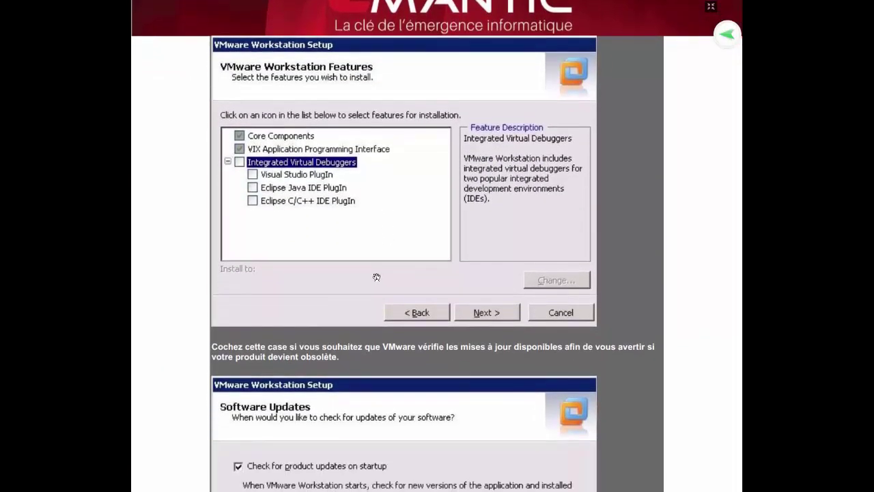
pyautogui.scroll(-1, 376, 260)
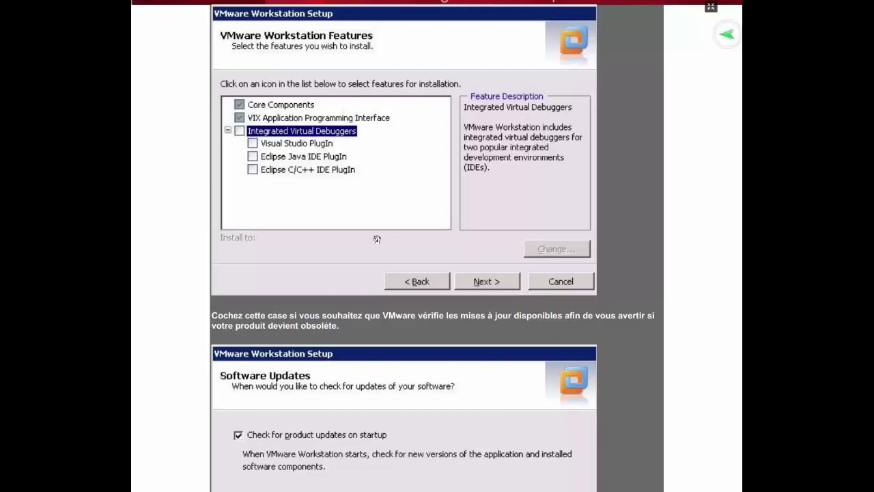
# Step: Scroll past the User Experience Improvement Program screenshot until the Shortcuts step appears
pyautogui.scroll(-1, 419, 221)
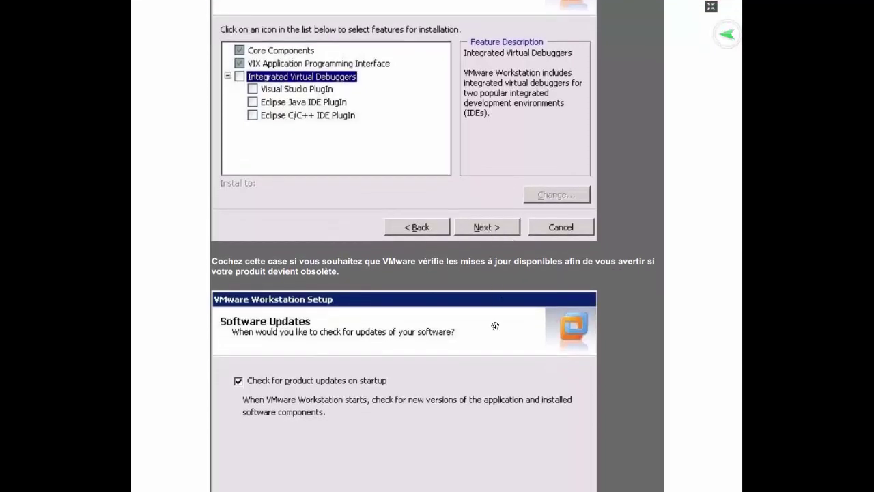
pyautogui.scroll(-3, 432, 326)
pyautogui.scroll(2, 431, 198)
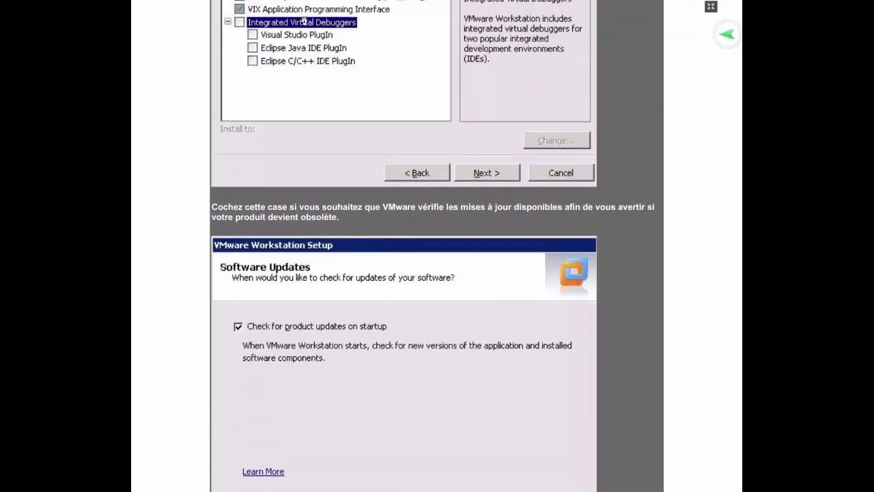
pyautogui.scroll(-3, 459, 355)
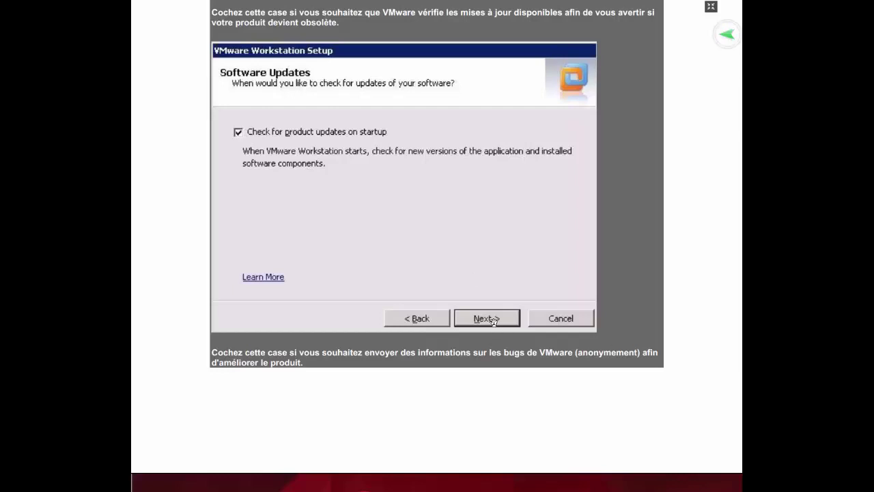
pyautogui.scroll(-6, 457, 362)
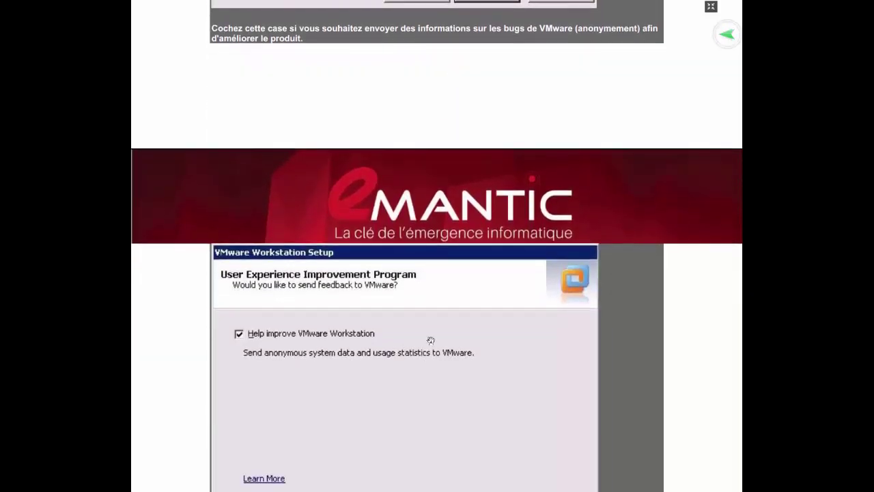
pyautogui.scroll(-3, 407, 316)
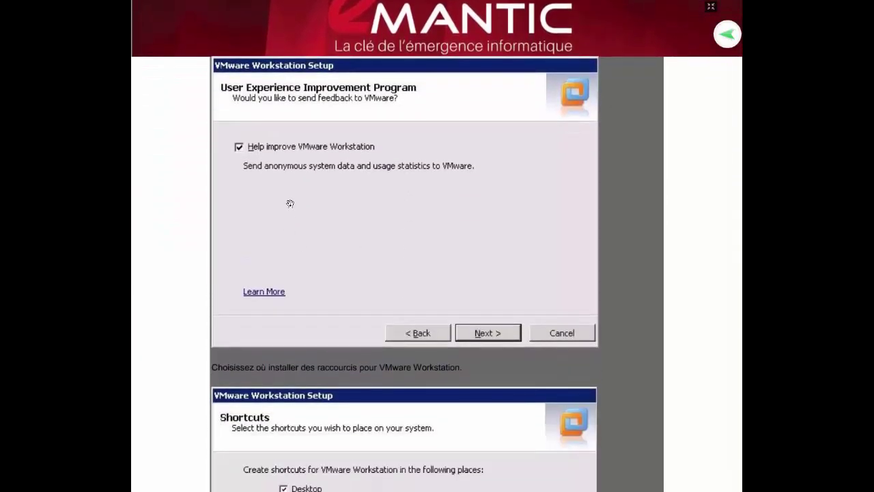
pyautogui.scroll(1, 328, 233)
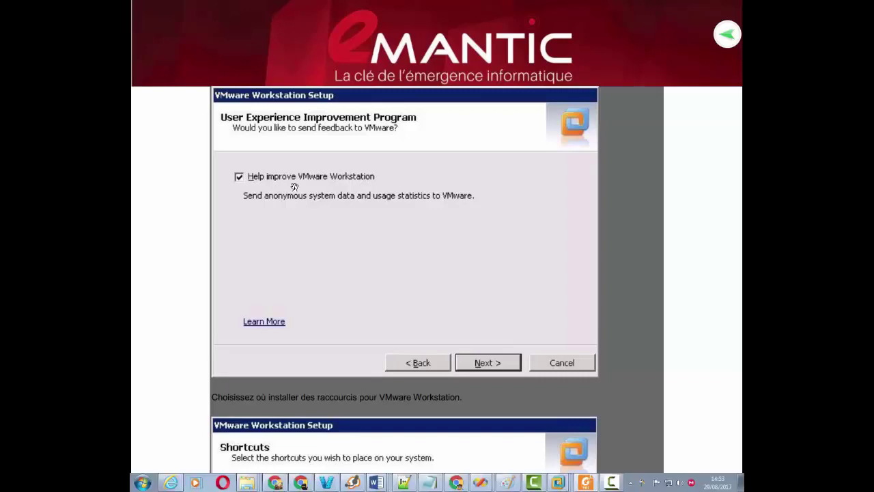
pyautogui.click(238, 176)
pyautogui.scroll(-2, 332, 275)
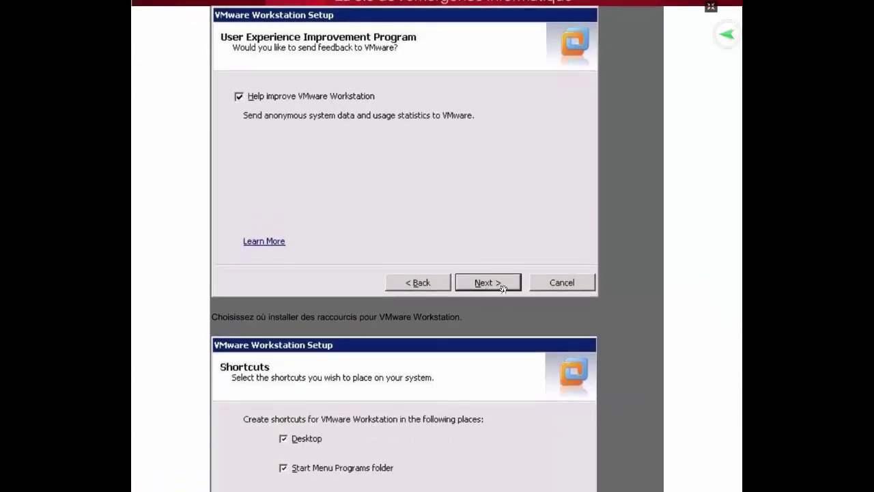
# Step: Scroll down to the 'Ready to Perform the Requested Operations' and 'Enter License Key' screenshots
pyautogui.scroll(-5, 424, 402)
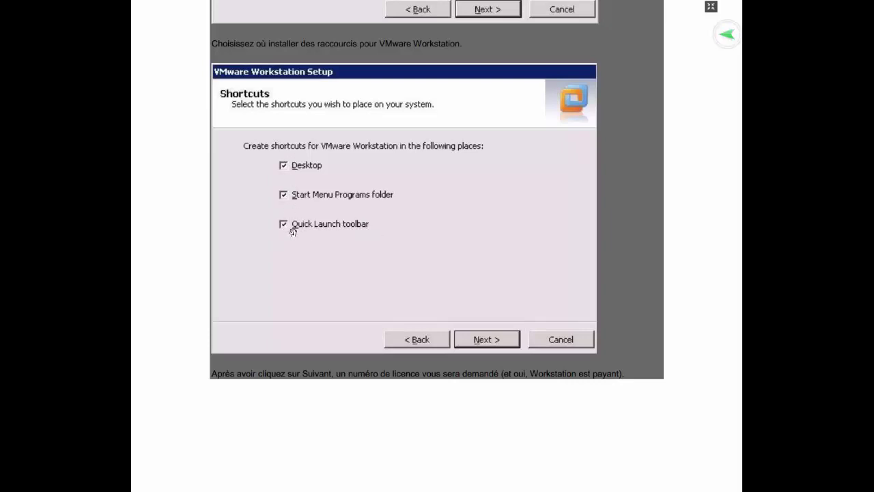
pyautogui.scroll(-4, 482, 337)
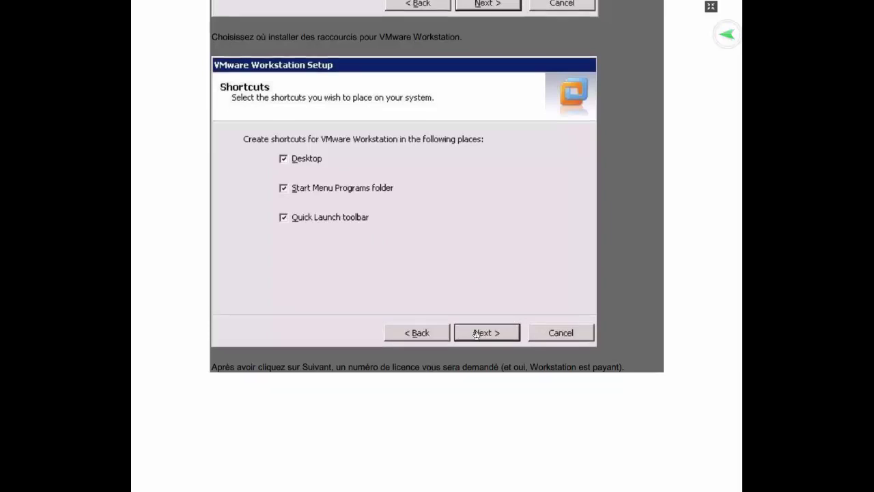
pyautogui.scroll(-3, 485, 418)
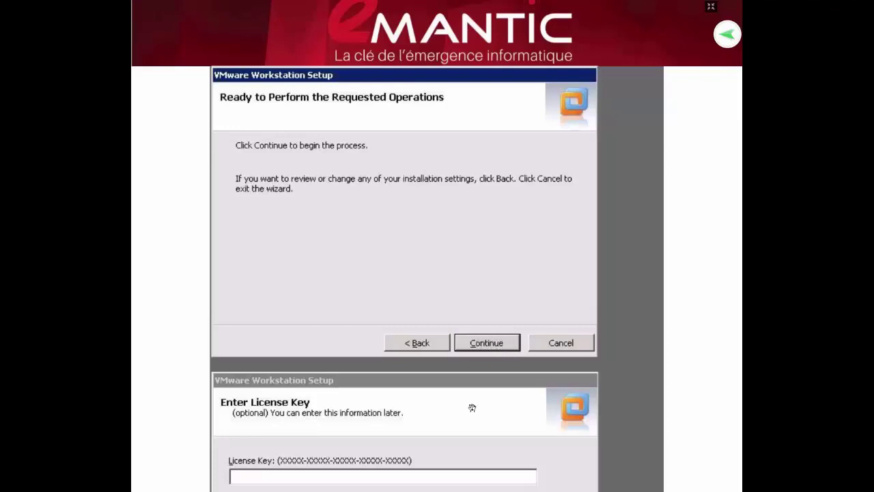
# Step: Scroll to the Setup Wizard Complete screenshot, then bring up the Alt+Tab window switcher
pyautogui.scroll(-4, 470, 407)
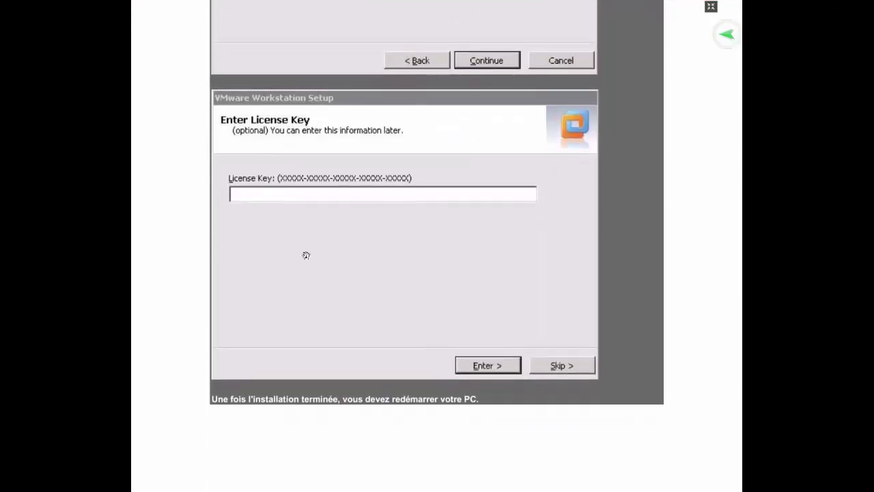
pyautogui.scroll(-1, 372, 303)
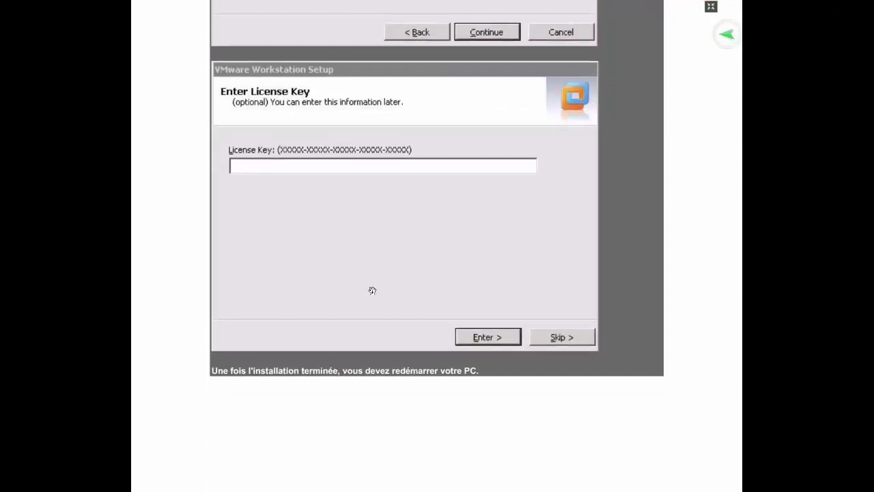
pyautogui.scroll(1, 321, 252)
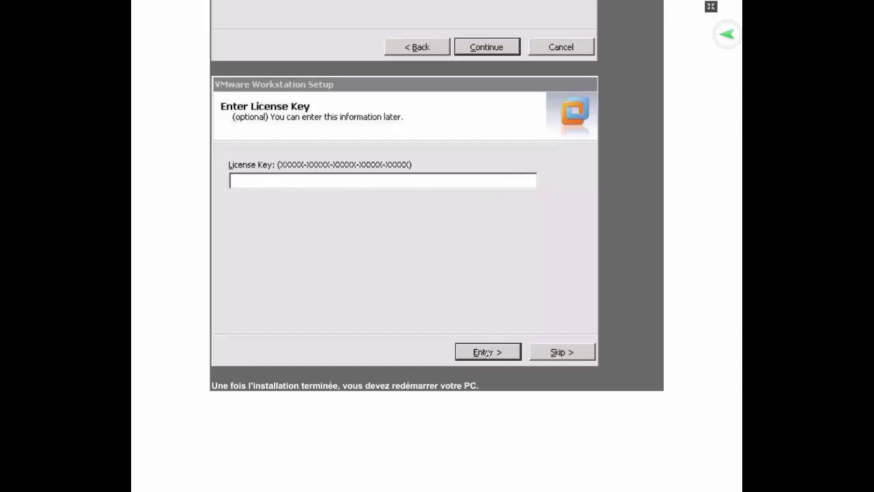
pyautogui.scroll(-5, 488, 404)
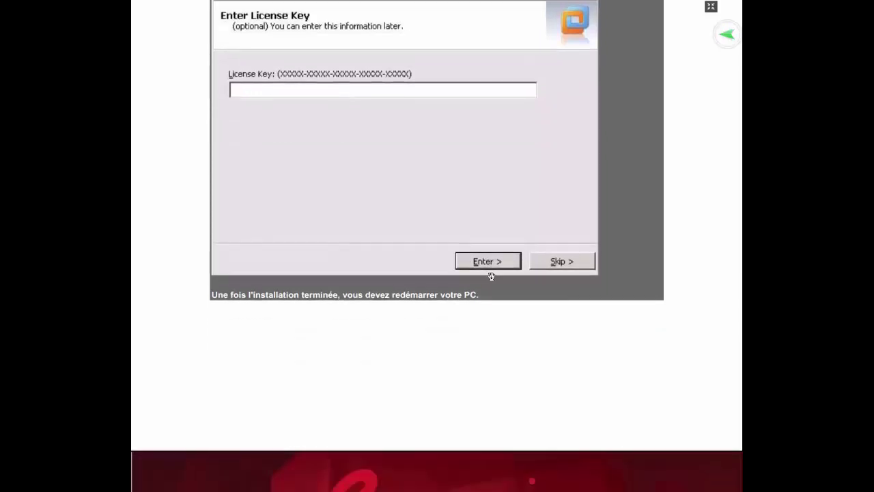
pyautogui.scroll(-3, 480, 314)
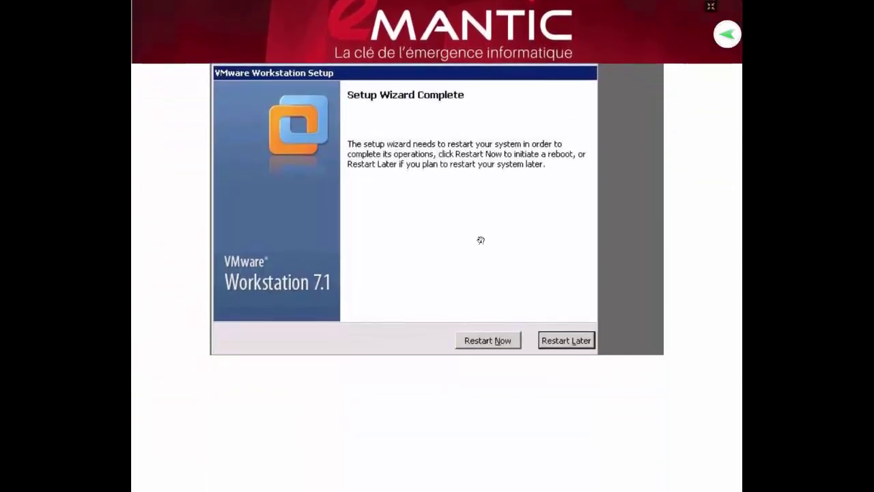
pyautogui.scroll(-1, 448, 240)
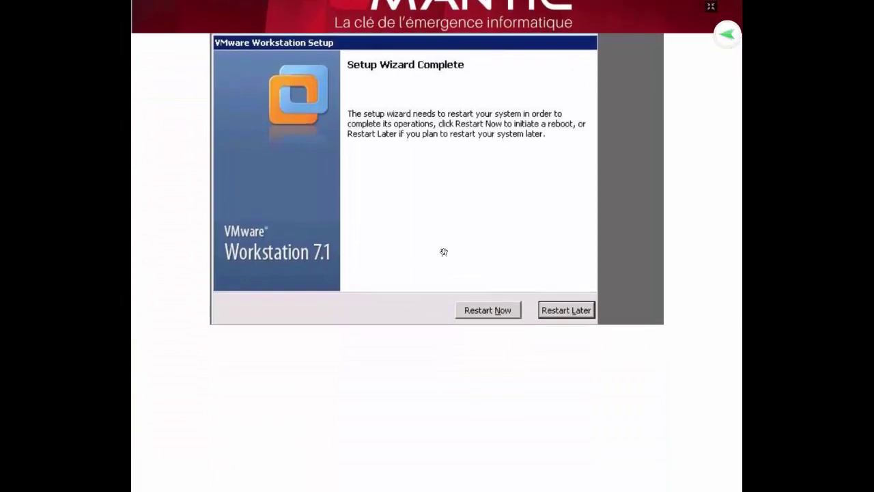
pyautogui.scroll(1, 413, 231)
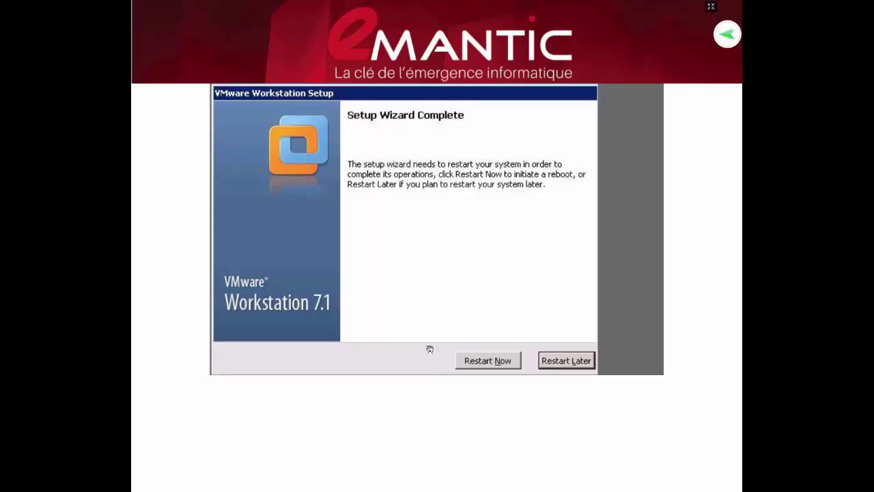
pyautogui.hotkey('alt', 'Tab')
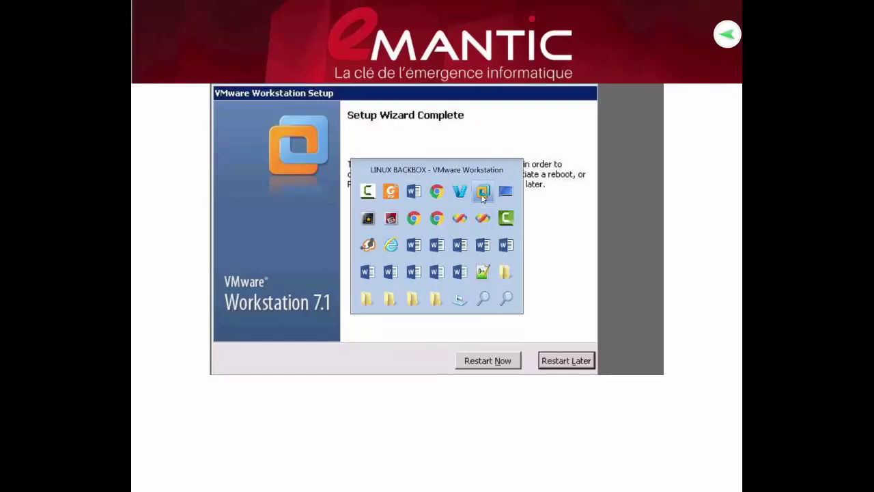
# Step: Bring the LINUX BACKBOX VMware window forward and show the Workstation 12 Pro Home tab
pyautogui.click(483, 196)
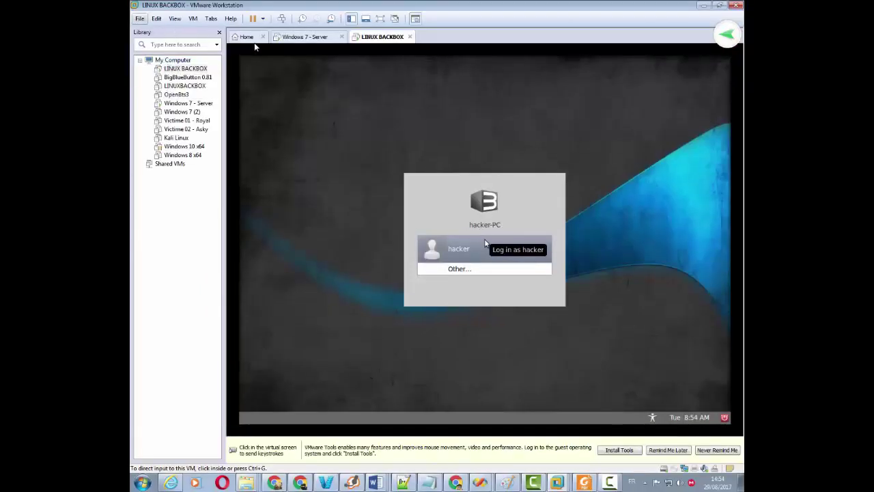
pyautogui.click(252, 39)
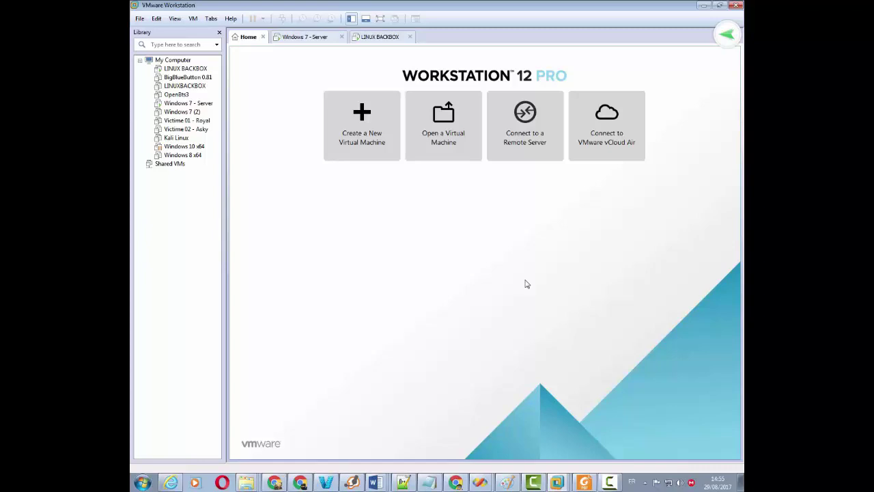
# Step: Step through the Windows 7 - Server and LINUX BACKBOX tabs, then return to Home
pyautogui.click(304, 37)
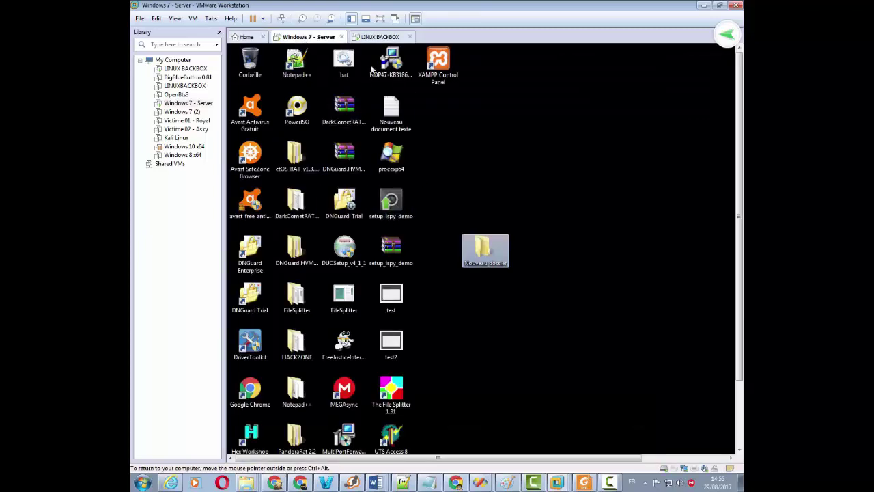
pyautogui.click(380, 37)
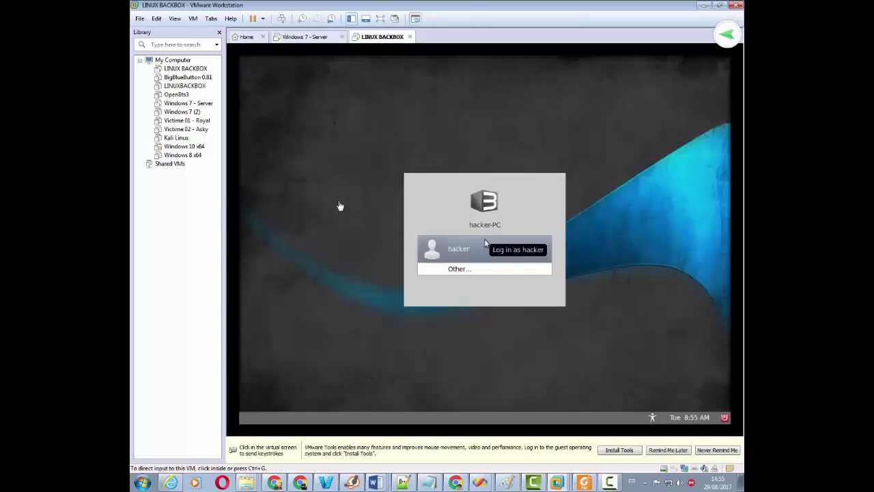
pyautogui.click(246, 37)
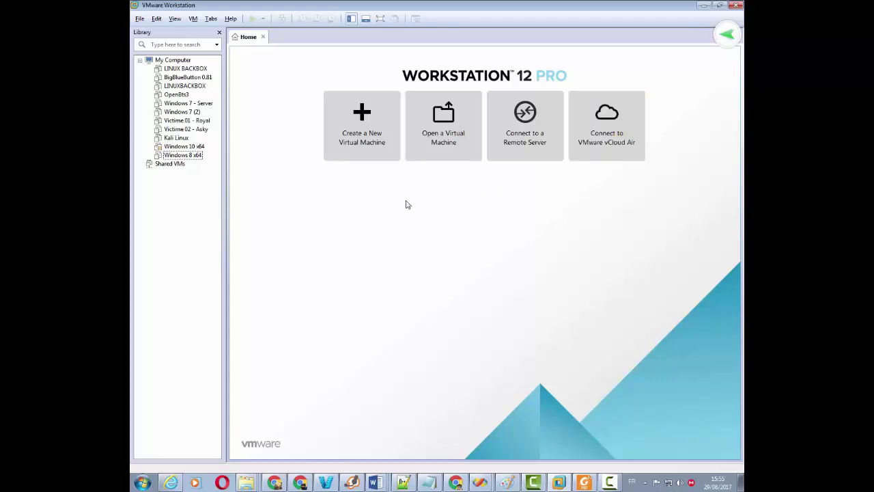
# Step: Start a new virtual machine with the Typical (recommended) configuration
pyautogui.click(363, 119)
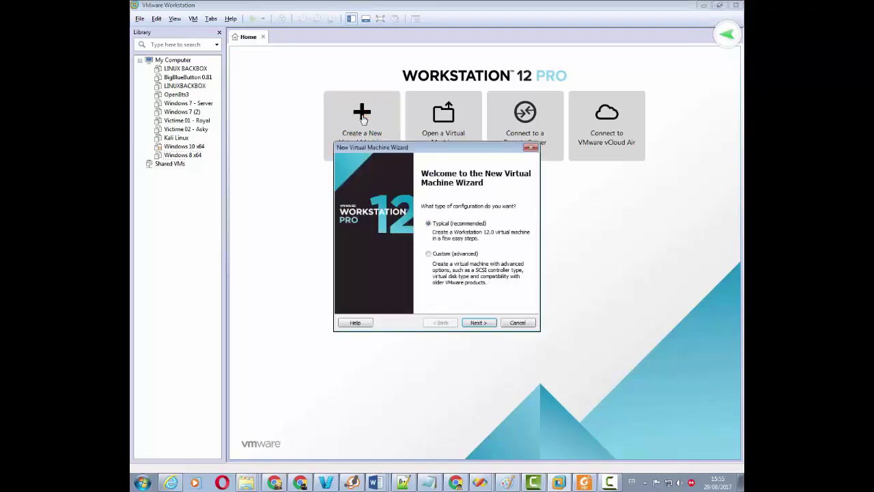
pyautogui.moveTo(404, 146); pyautogui.dragTo(357, 72)
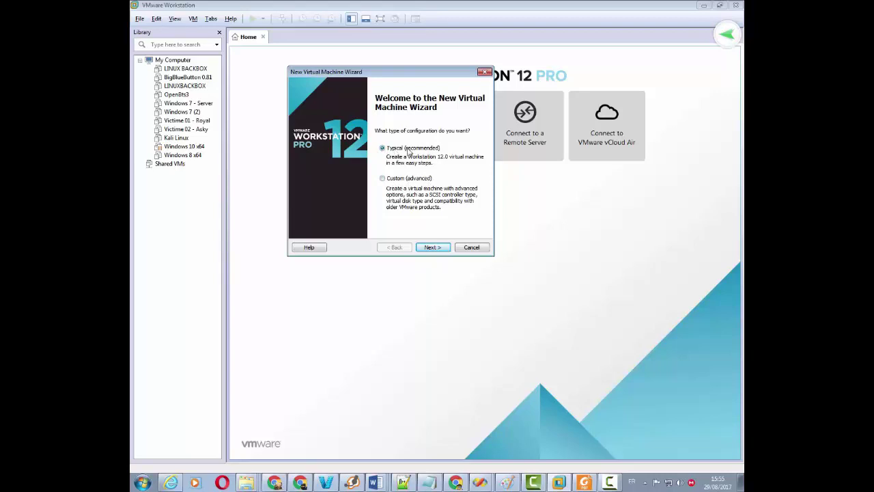
pyautogui.click(428, 248)
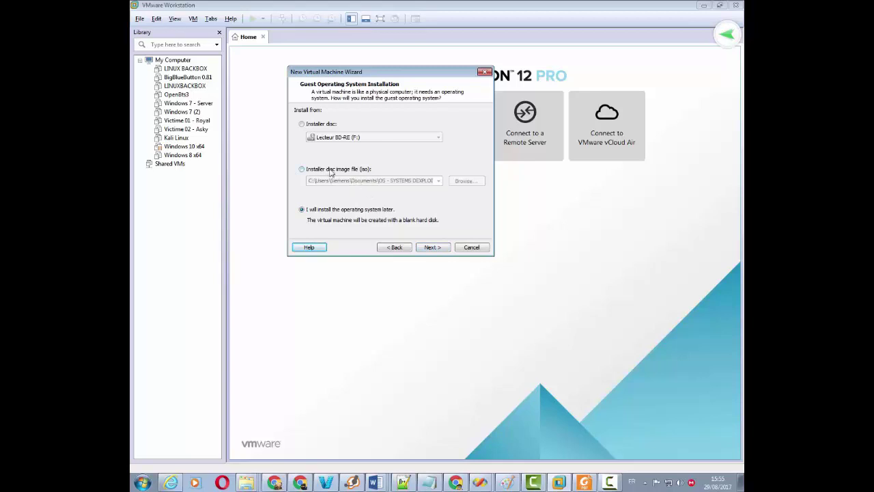
# Step: Set the install source to Installer disc image file (iso) after checking the Lecteur BD-RE (F:) drive option
pyautogui.click(316, 125)
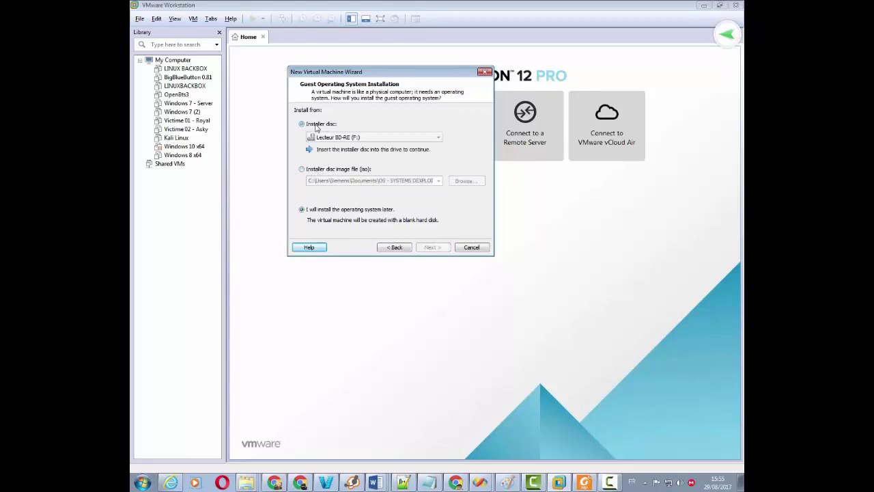
pyautogui.click(340, 171)
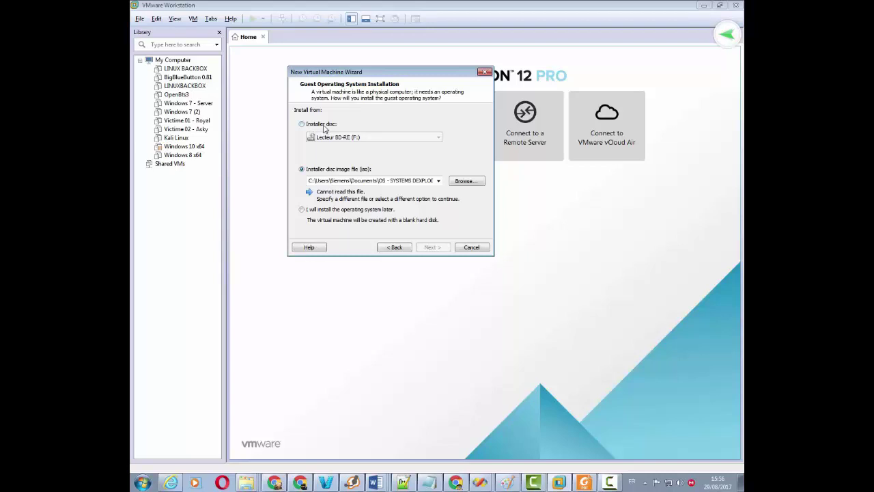
pyautogui.click(324, 125)
pyautogui.click(354, 138)
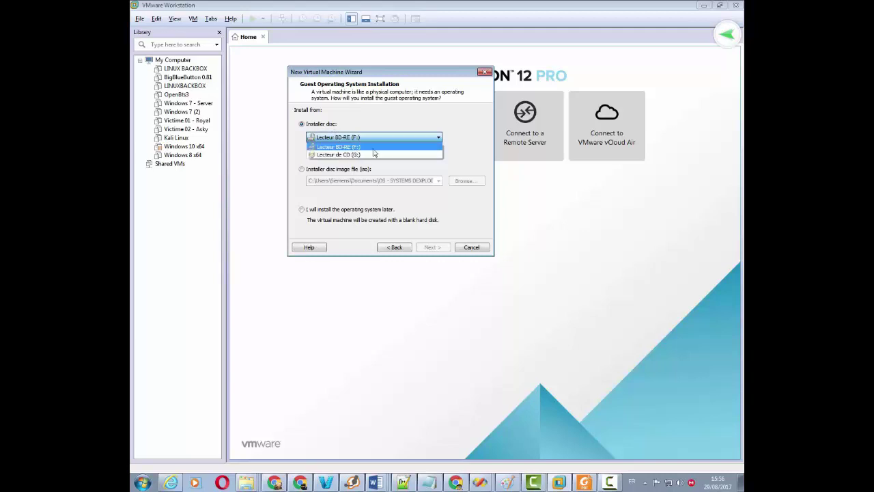
pyautogui.click(441, 148)
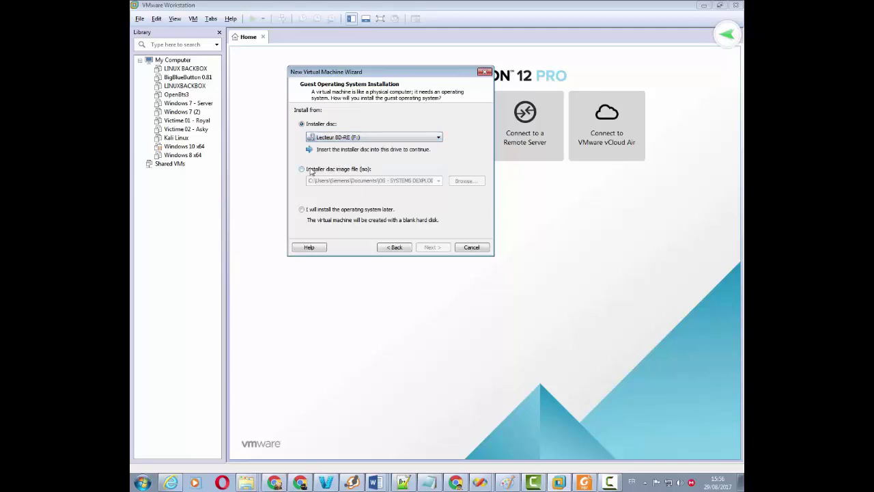
pyautogui.click(345, 170)
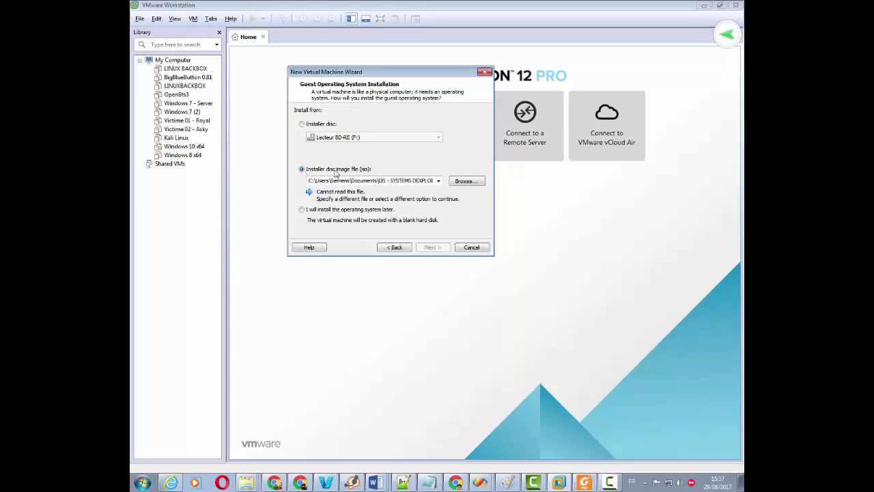
# Step: Use backbox-2.01-i386.iso from the OS - SYSTEMS DEXPLOITATION folder as the installer disc image
pyautogui.click(466, 181)
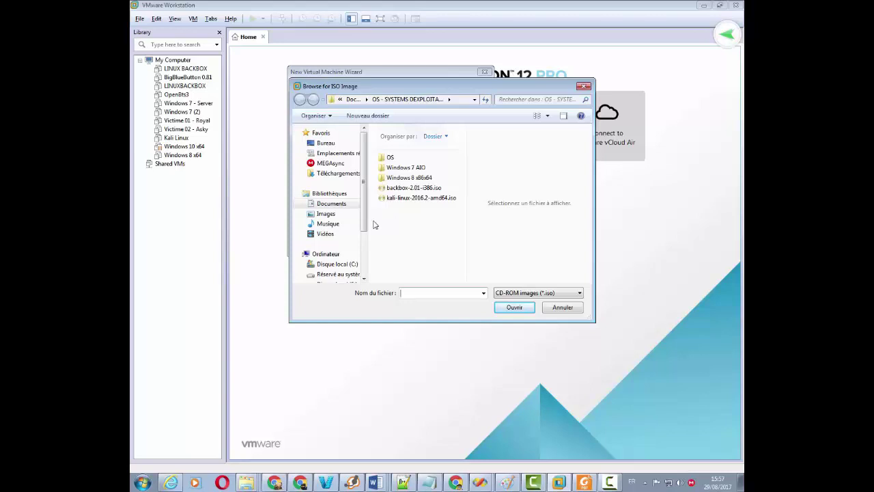
pyautogui.click(326, 204)
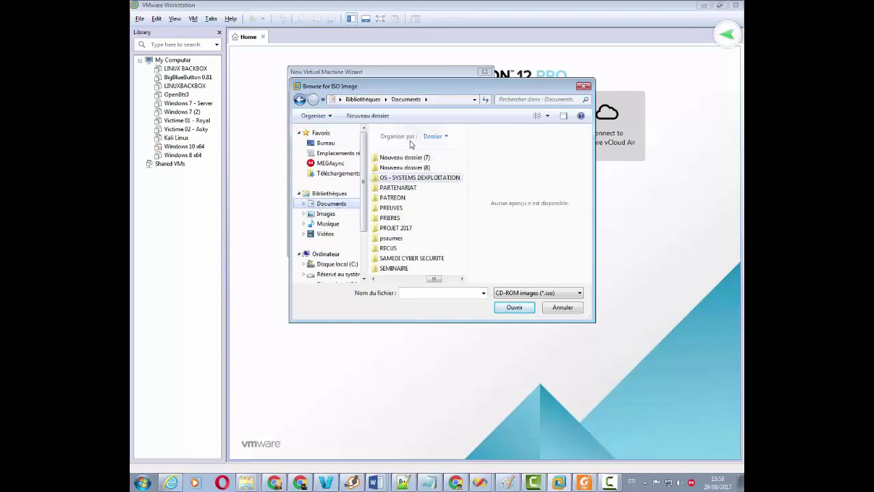
pyautogui.click(395, 218)
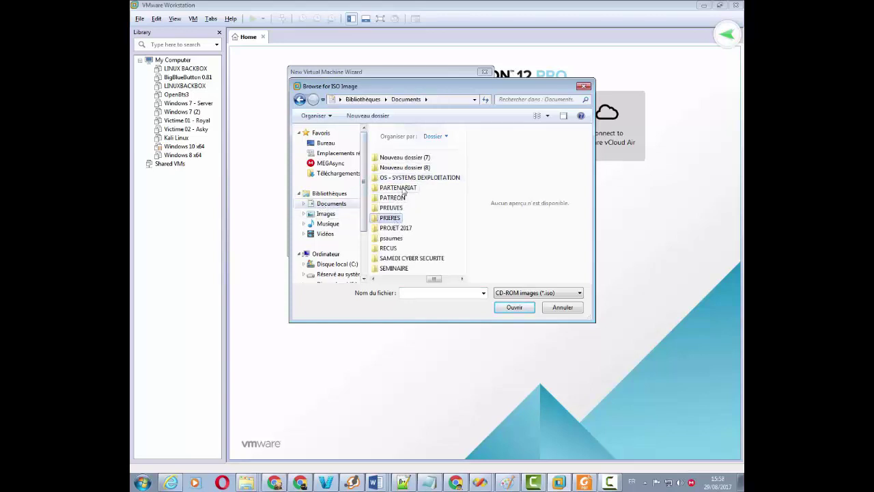
pyautogui.doubleClick(418, 178)
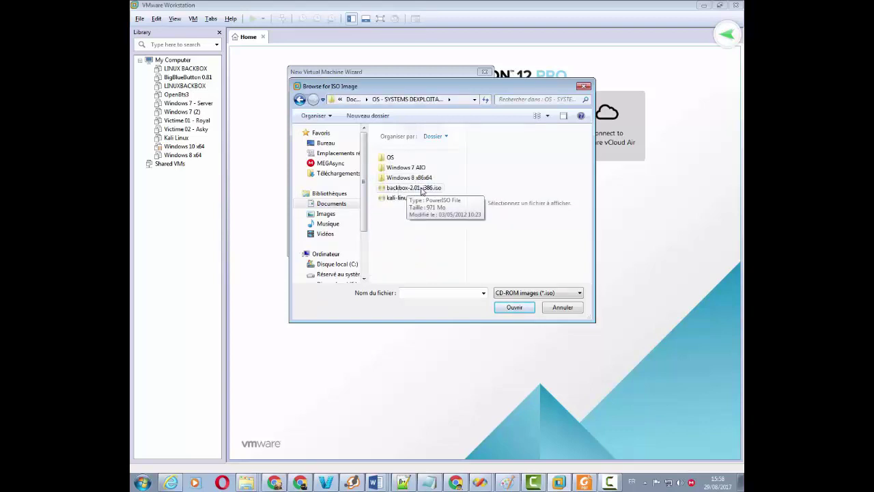
pyautogui.click(408, 188)
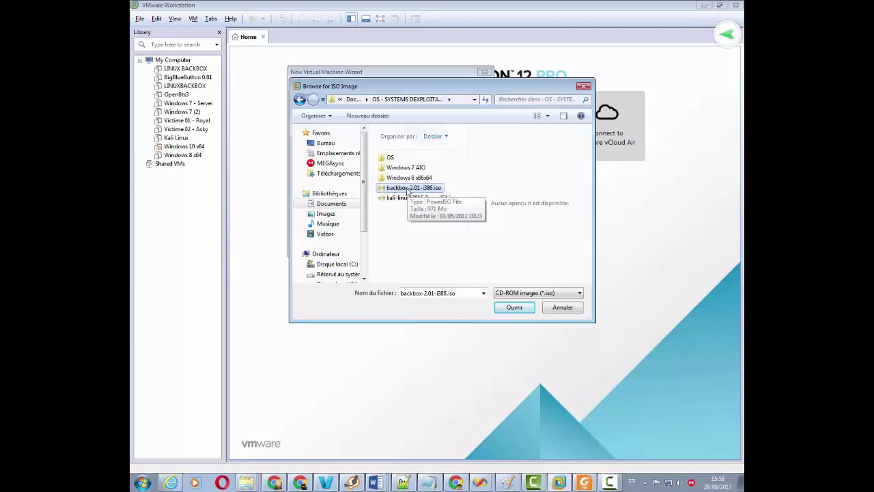
pyautogui.click(514, 308)
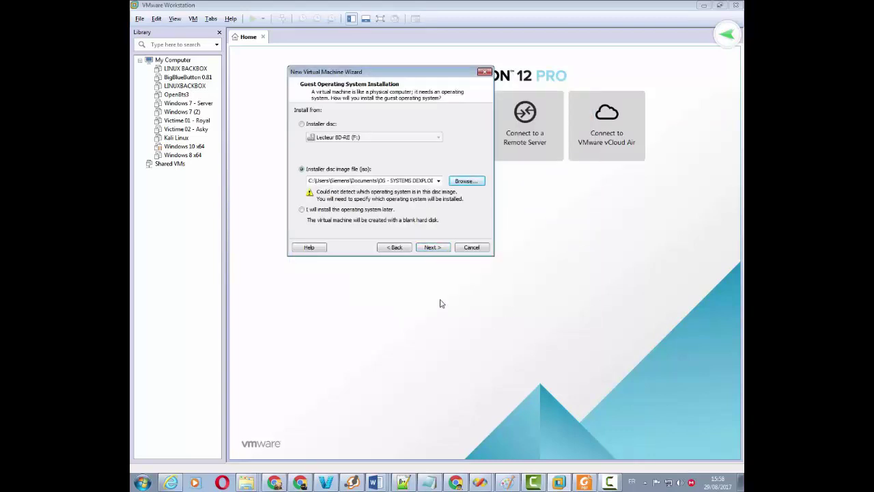
# Step: On the guest operating system page, pick Linux and confirm Ubuntu in the Version list
pyautogui.click(433, 247)
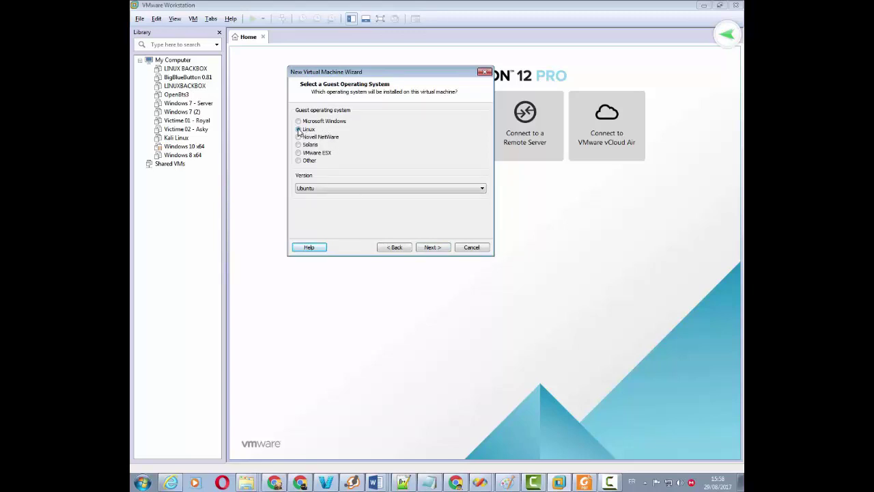
pyautogui.click(376, 191)
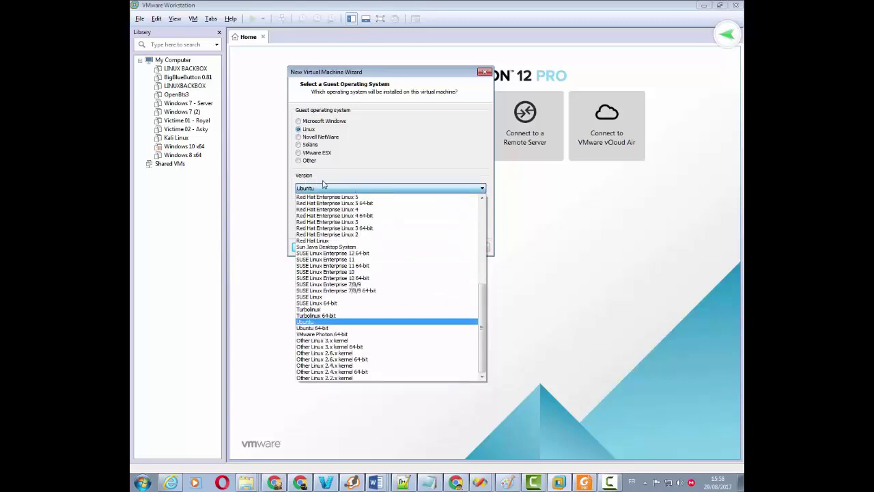
pyautogui.click(314, 322)
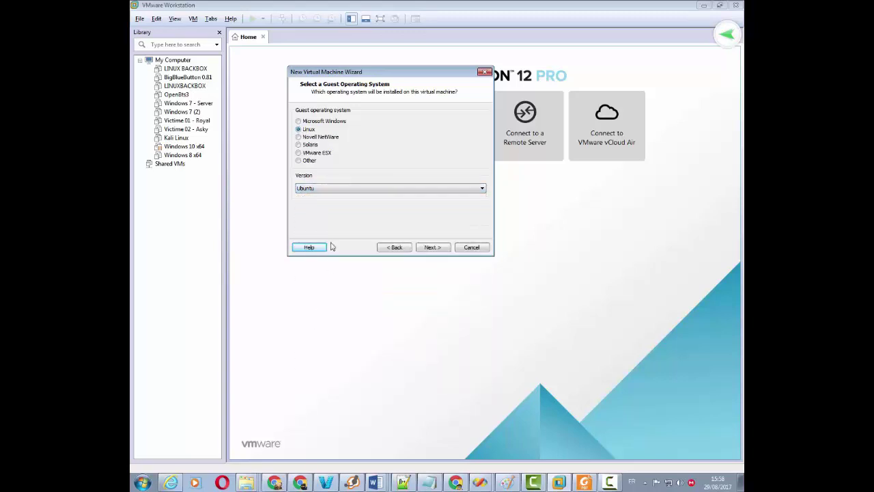
pyautogui.click(335, 190)
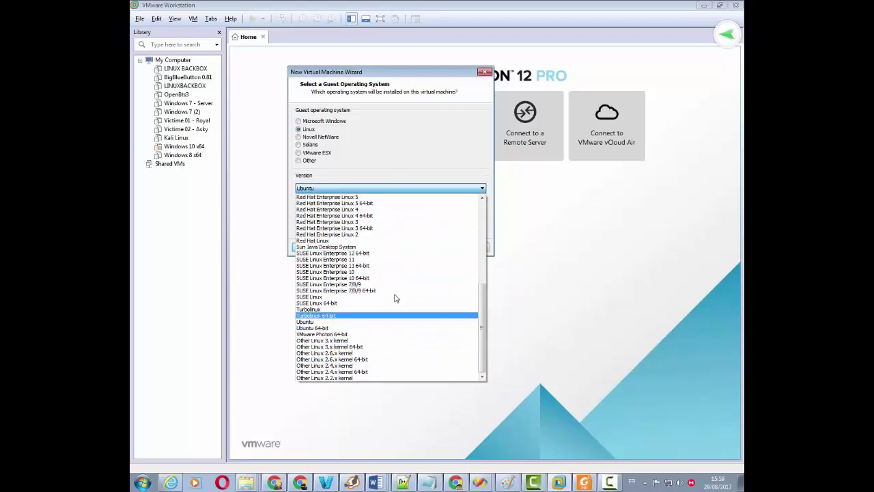
pyautogui.click(368, 322)
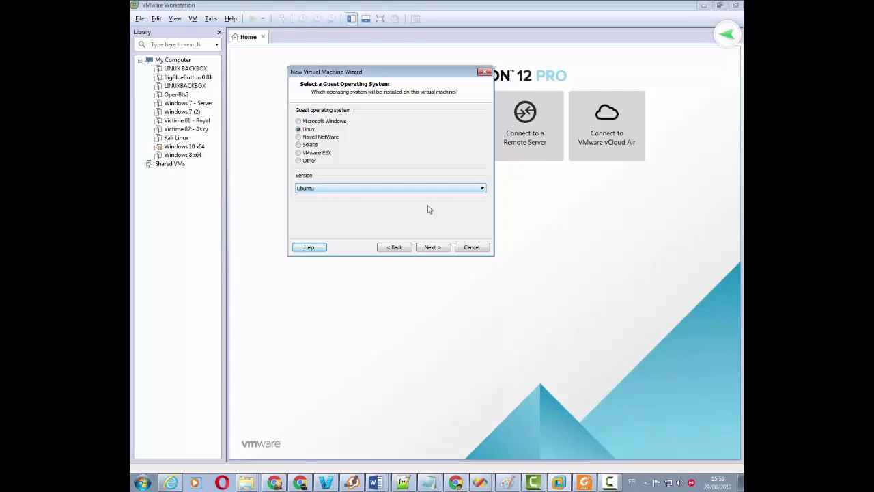
# Step: Enter 'HACKER BACKBOX LINUX' as the virtual machine name and proceed to disk capacity
pyautogui.click(432, 248)
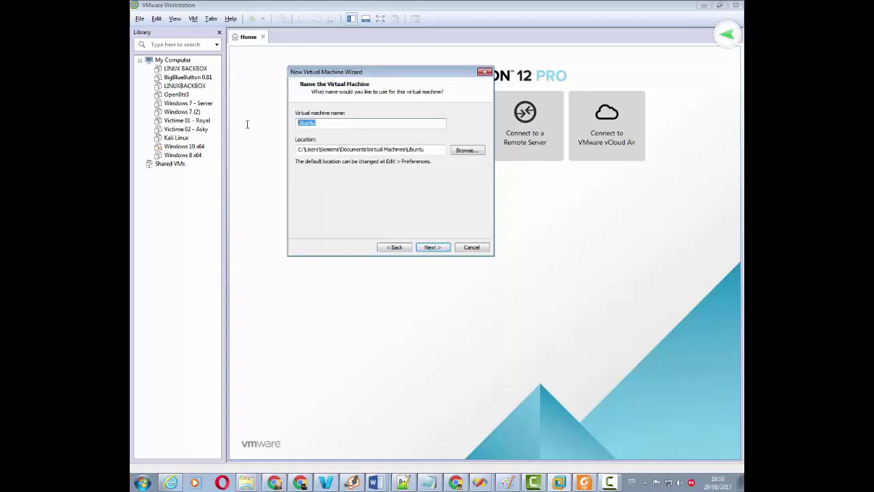
pyautogui.write('HACKER BACKBOX LINUX')
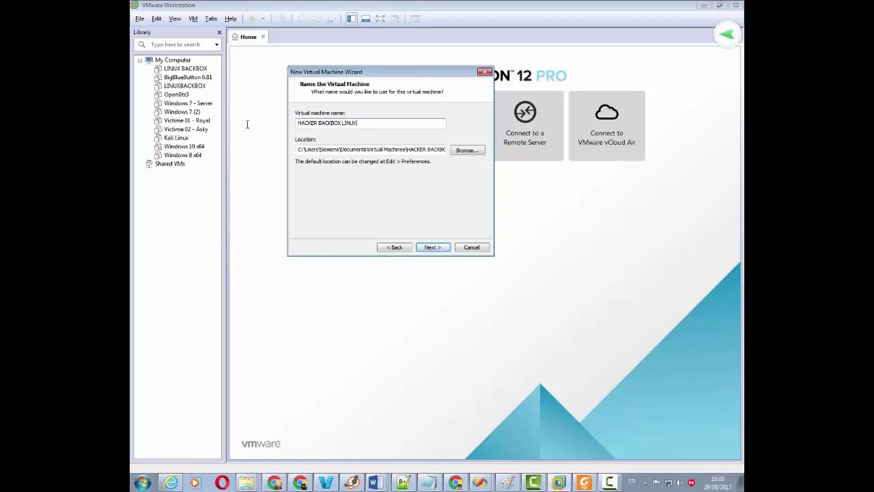
pyautogui.moveTo(357, 123); pyautogui.dragTo(293, 121)
pyautogui.click(431, 250)
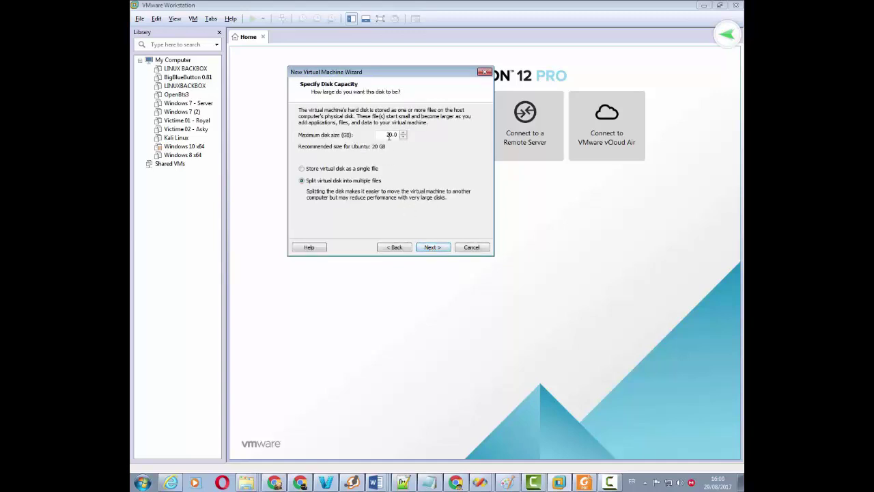
# Step: Change the maximum disk size from 20 GB to 10 GB
pyautogui.moveTo(384, 135); pyautogui.dragTo(405, 134)
pyautogui.write('10')
# Step: Review the settings summary and finish creating the virtual machine
pyautogui.click(434, 247)
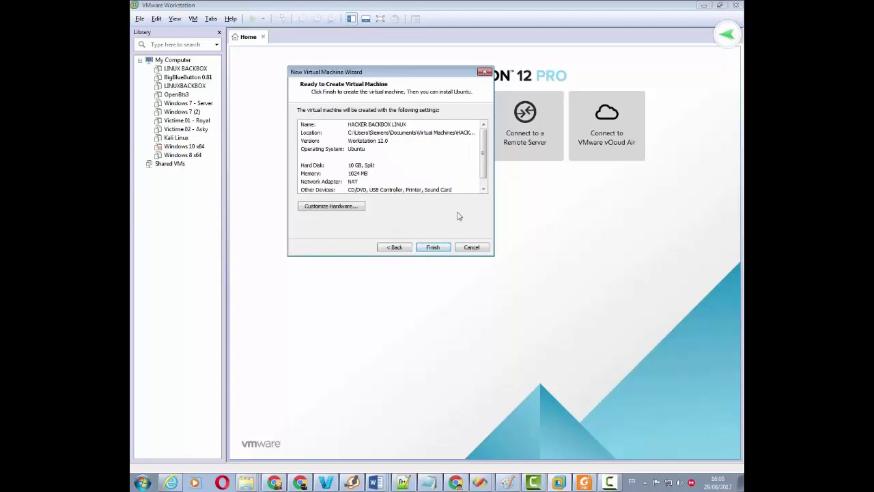
pyautogui.click(433, 247)
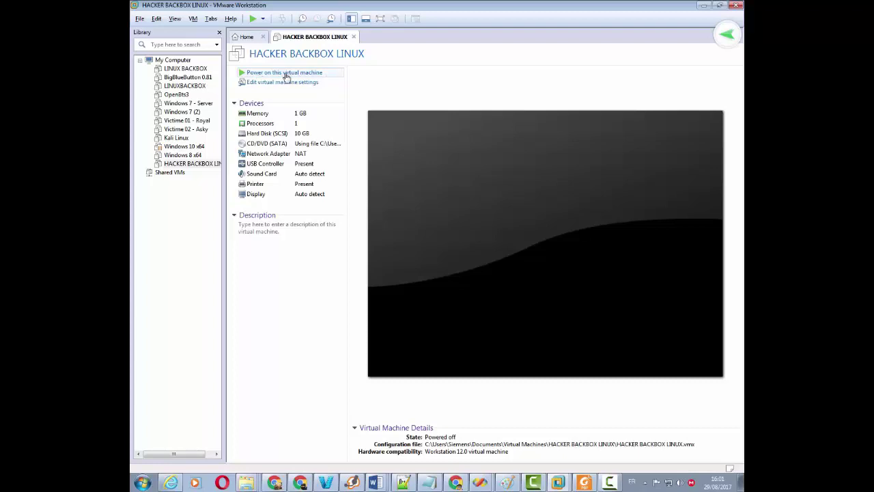
# Step: Power on HACKER BACKBOX LINUX, dismiss the removable devices notice, and browse the boot menu
pyautogui.click(286, 75)
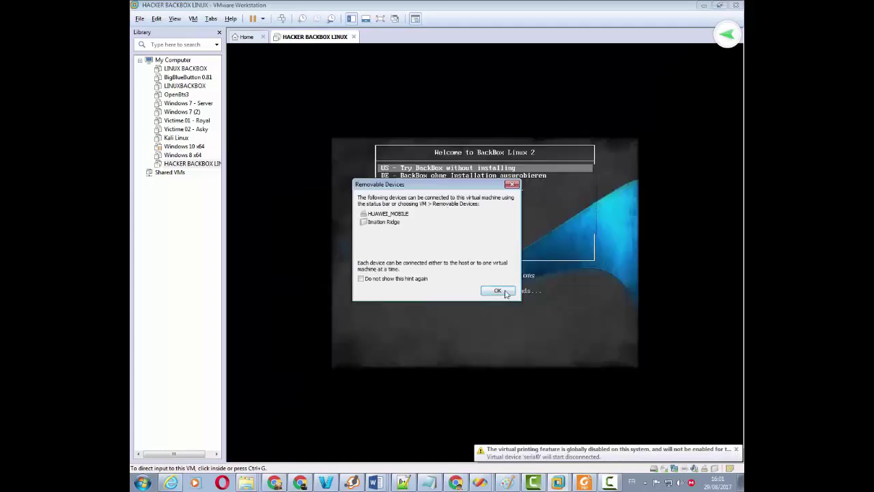
pyautogui.click(504, 293)
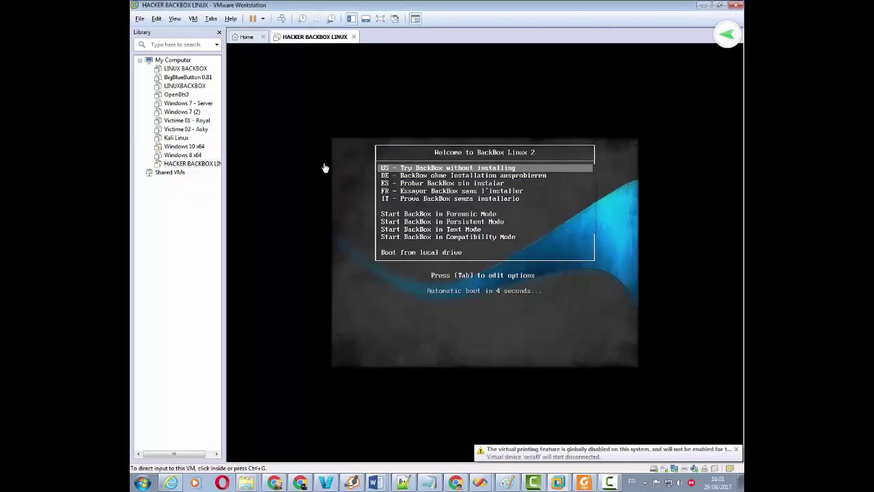
pyautogui.click(539, 274)
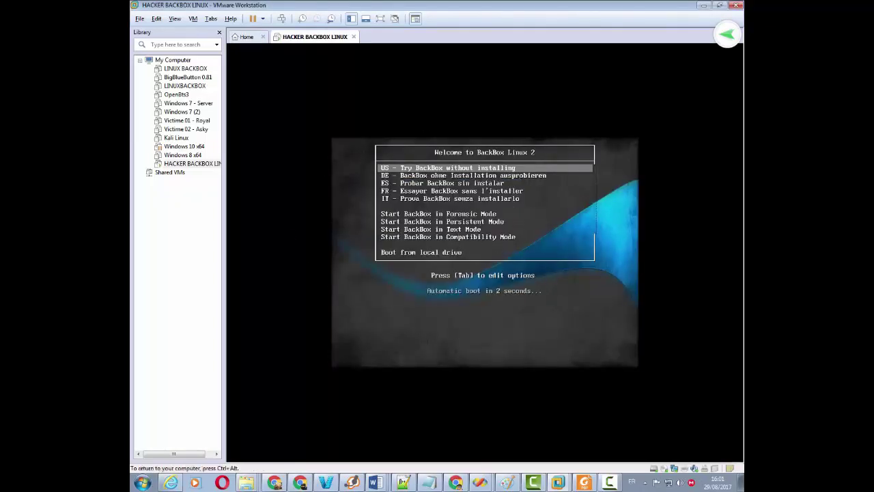
pyautogui.press('Down')
pyautogui.press('Down')
pyautogui.press('Down')
pyautogui.press('Down')
pyautogui.press('Down')
pyautogui.press('Down')
pyautogui.press('Down')
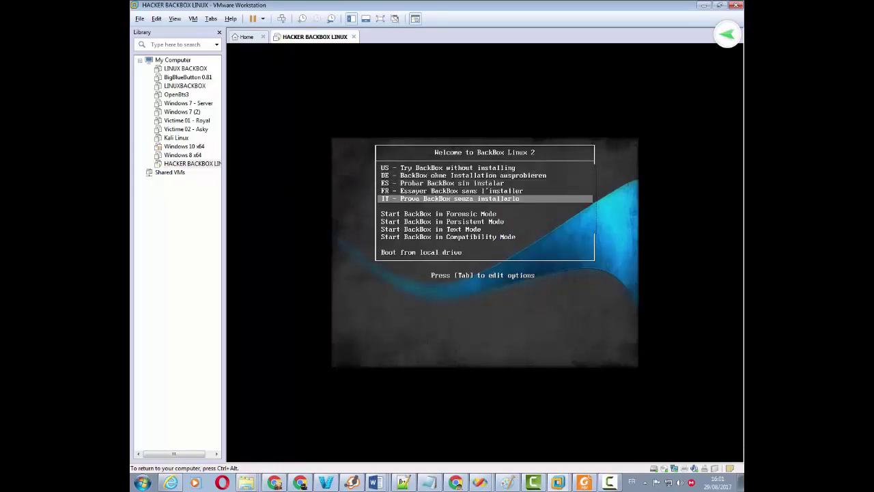
pyautogui.press('Up')
pyautogui.press('Up')
pyautogui.press('Up')
pyautogui.press('Up')
pyautogui.press('Up')
pyautogui.press('Up')
pyautogui.press('Up')
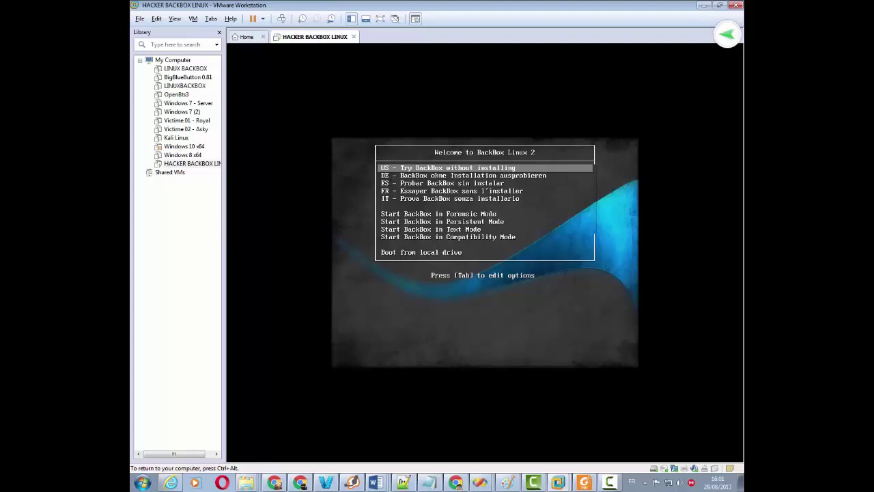
# Step: Boot 'US - Try BackBox without installing' to reach the live desktop
pyautogui.press('Return')
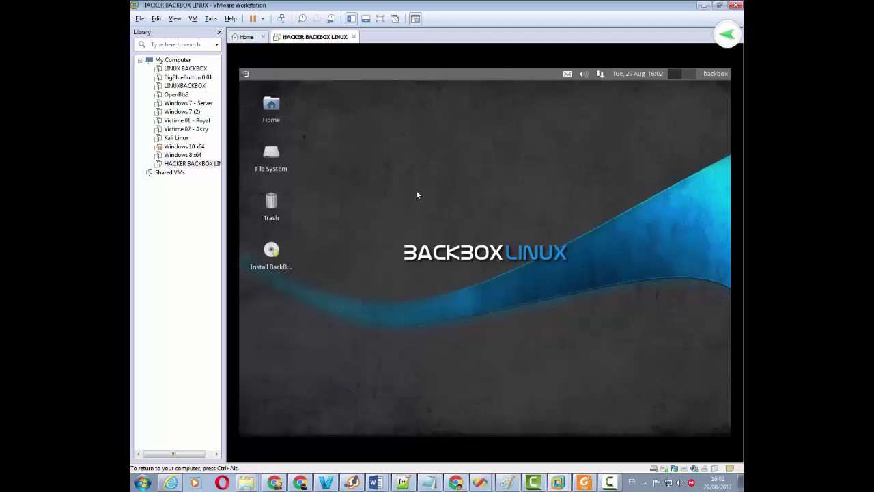
# Step: Browse the home, Documents, Downloads and Desktop folders in the file manager, then close it
pyautogui.click(246, 74)
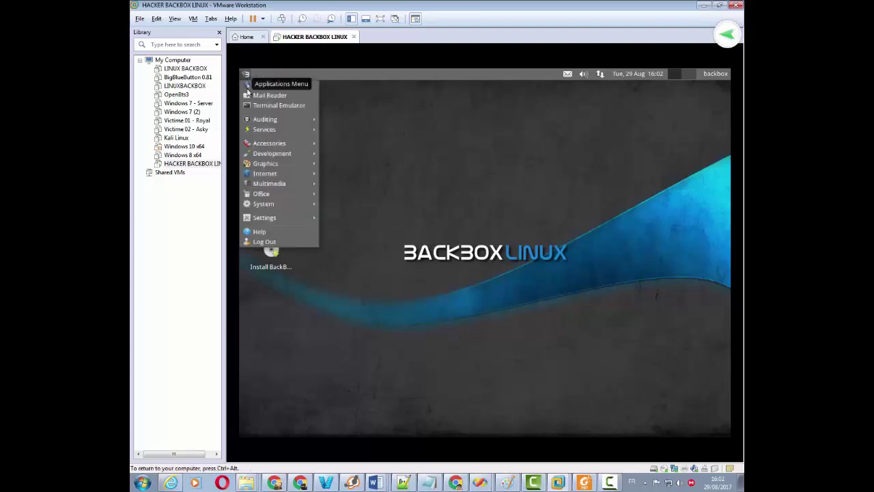
pyautogui.click(425, 116)
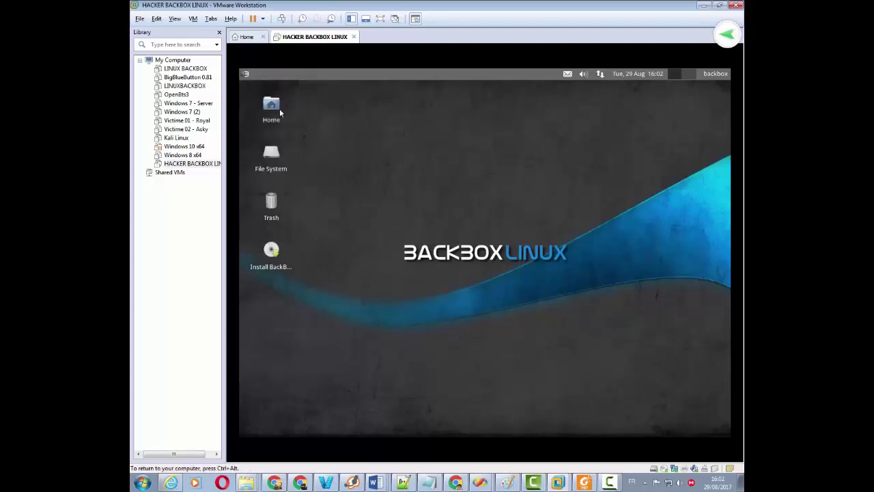
pyautogui.doubleClick(271, 106)
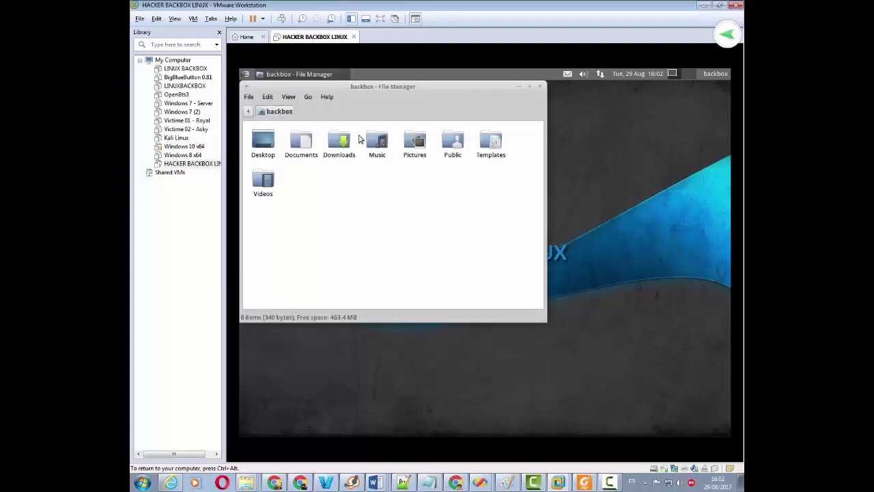
pyautogui.moveTo(357, 91); pyautogui.dragTo(483, 105)
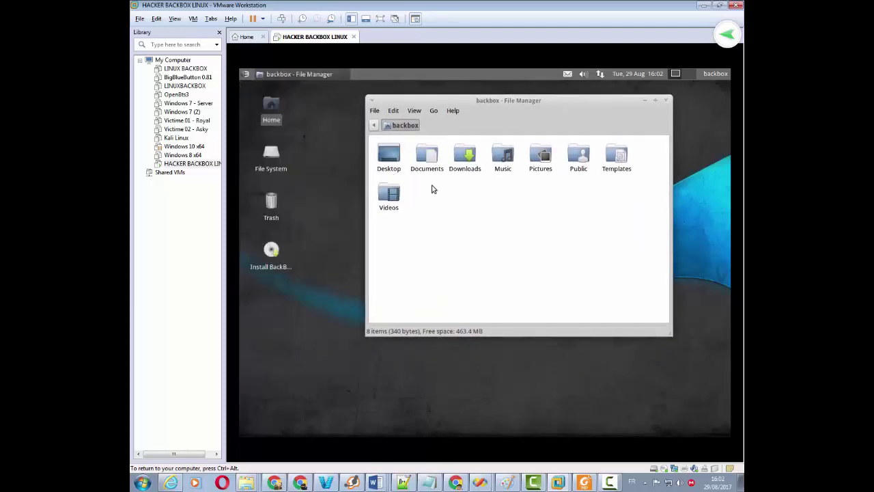
pyautogui.click(426, 161)
pyautogui.click(468, 158)
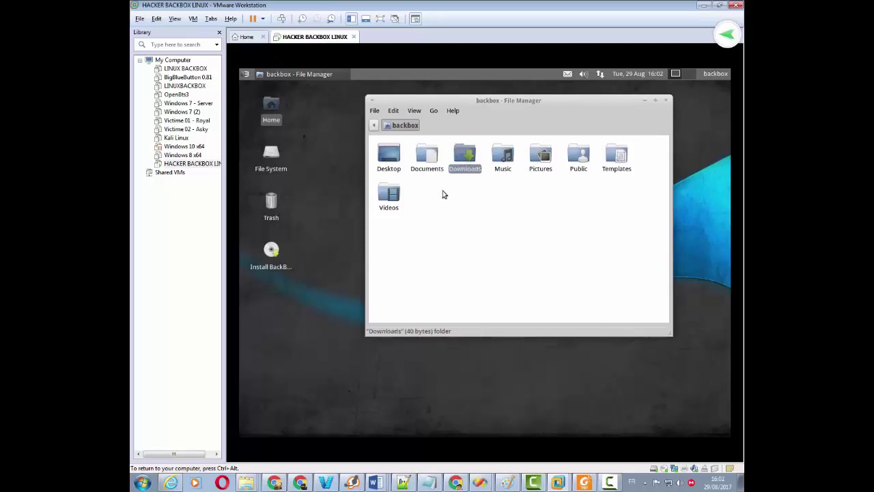
pyautogui.doubleClick(391, 157)
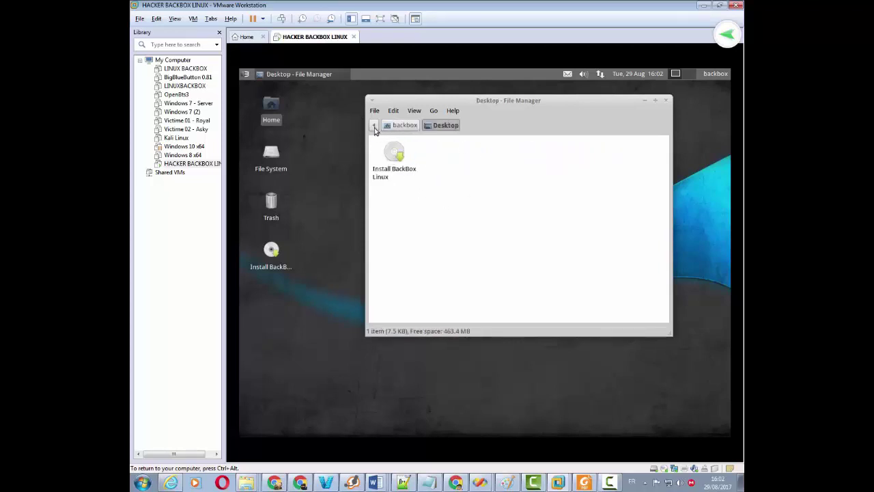
pyautogui.click(666, 101)
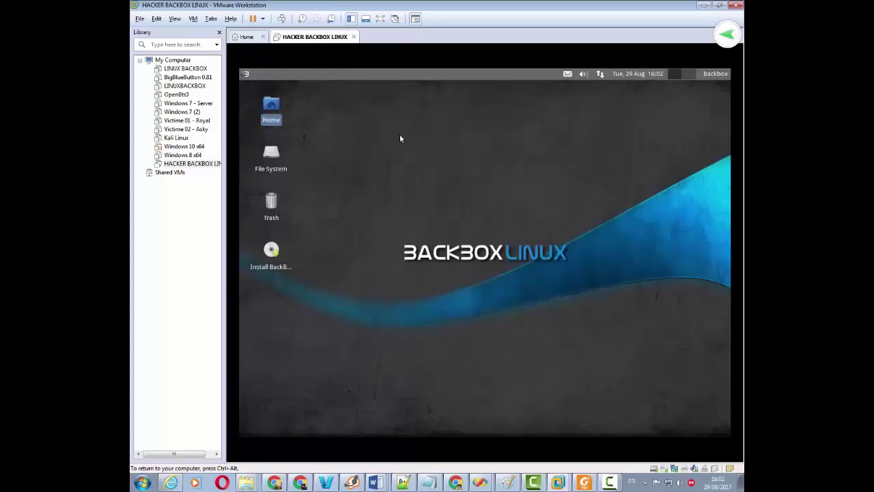
# Step: Browse the Auditing category in the BackBox applications menu, then dismiss the menu
pyautogui.click(247, 74)
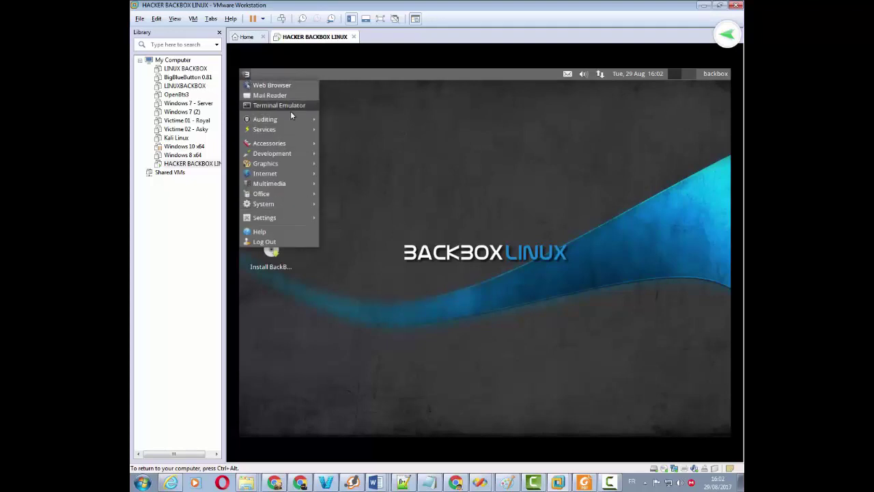
pyautogui.moveTo(292, 119)
pyautogui.moveTo(416, 131)
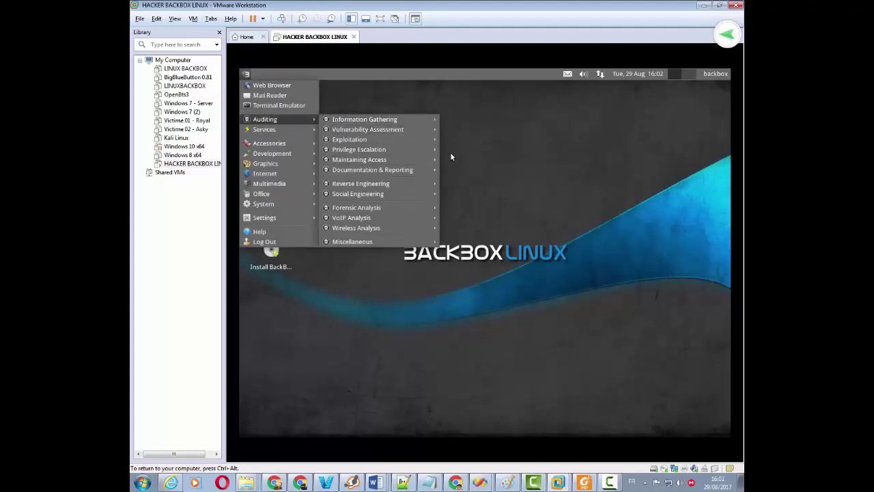
pyautogui.click(582, 163)
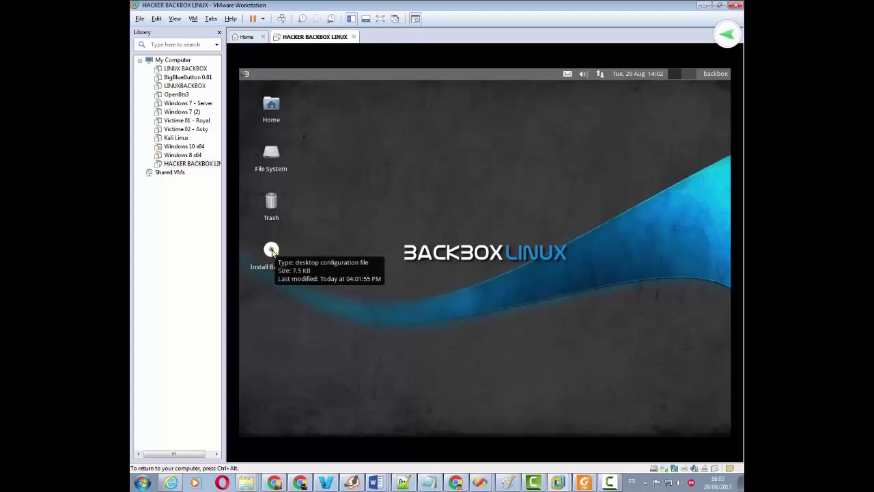
# Step: Launch the Install BackBox Linux desktop icon and nudge its window up and left
pyautogui.click(271, 251)
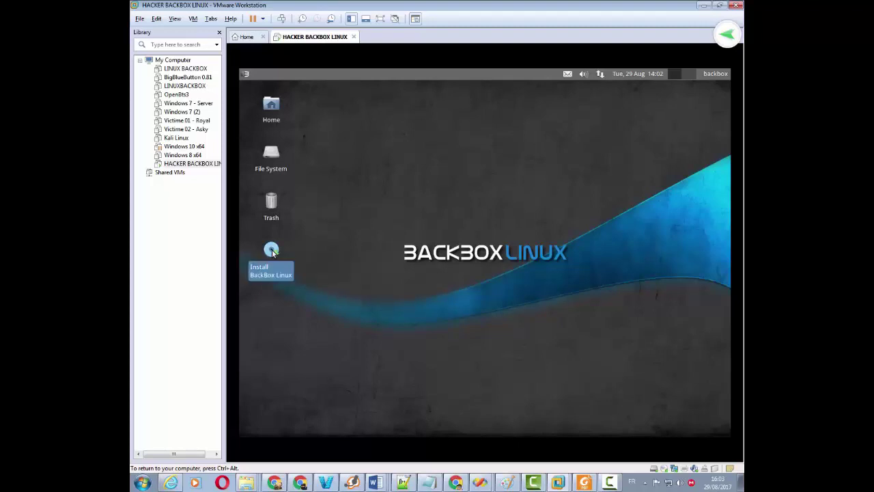
pyautogui.doubleClick(271, 251)
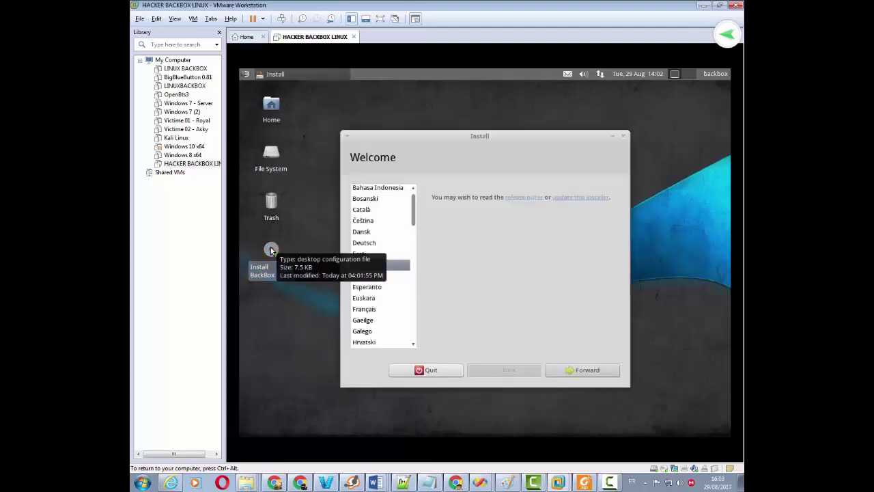
pyautogui.moveTo(509, 138); pyautogui.dragTo(497, 120)
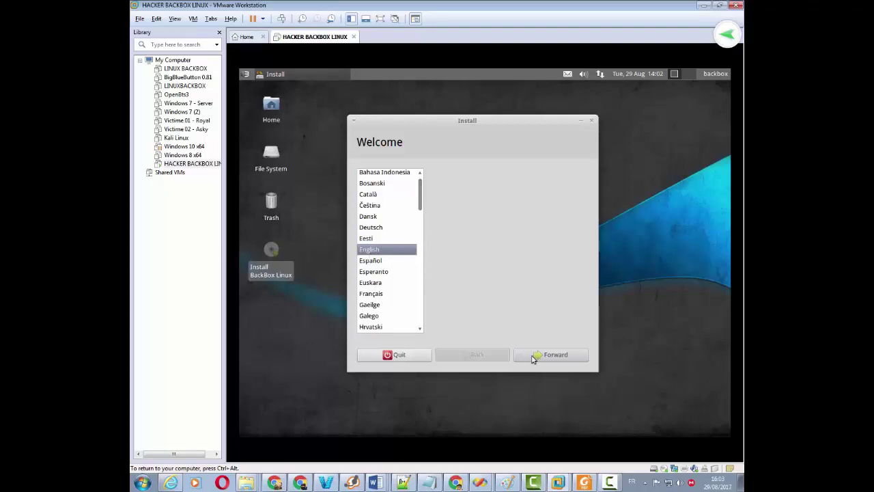
# Step: Continue with English past the Welcome and Preparing to install BackBox pages
pyautogui.click(553, 356)
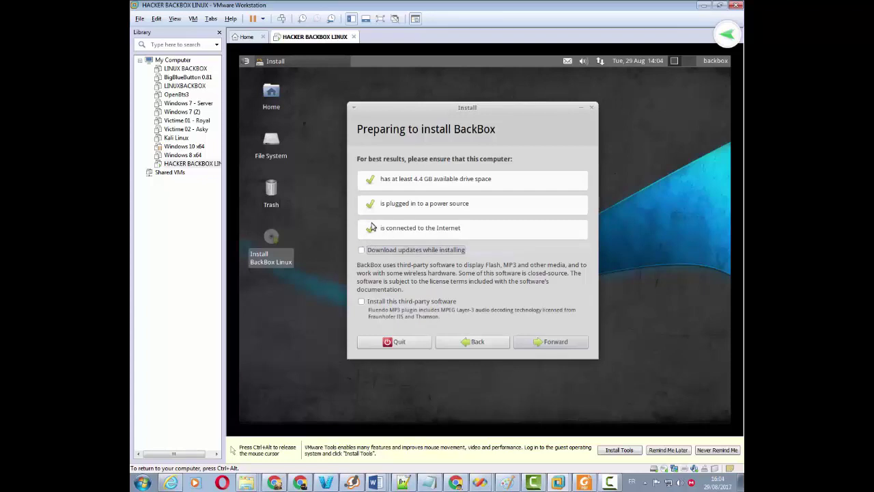
pyautogui.click(559, 344)
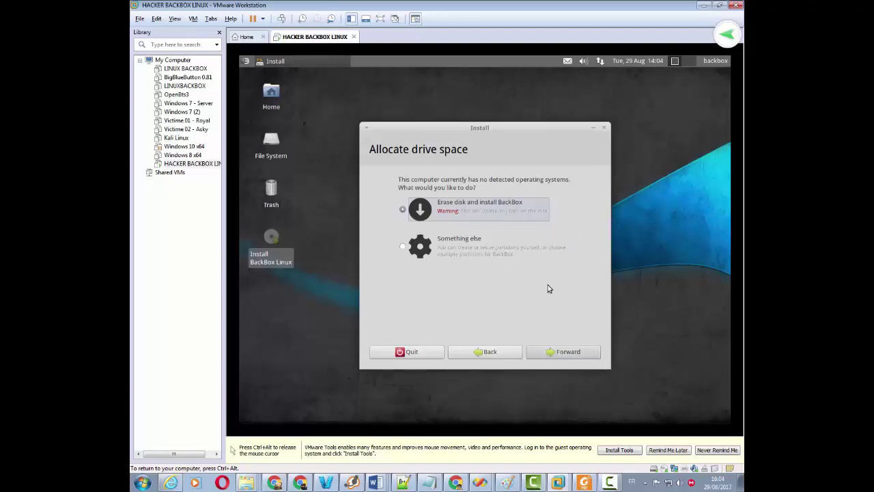
# Step: Erase the entire 10.7 GB virtual disk and start installing BackBox
pyautogui.click(565, 353)
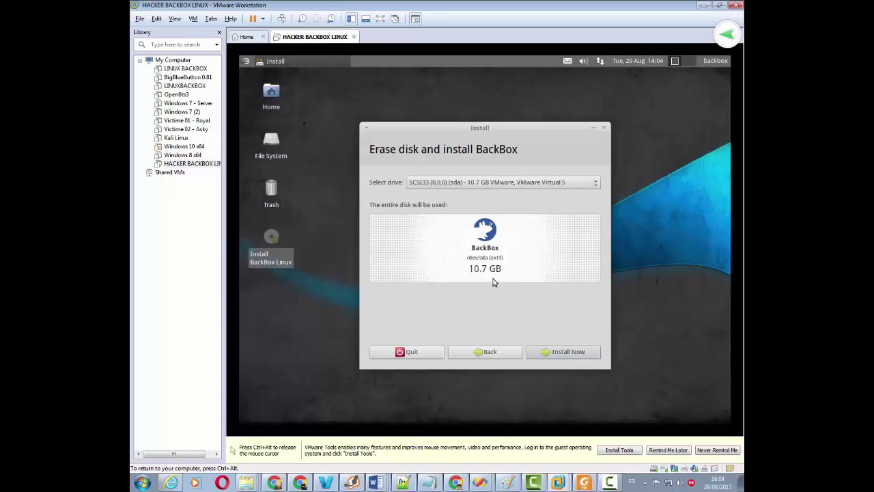
pyautogui.click(572, 352)
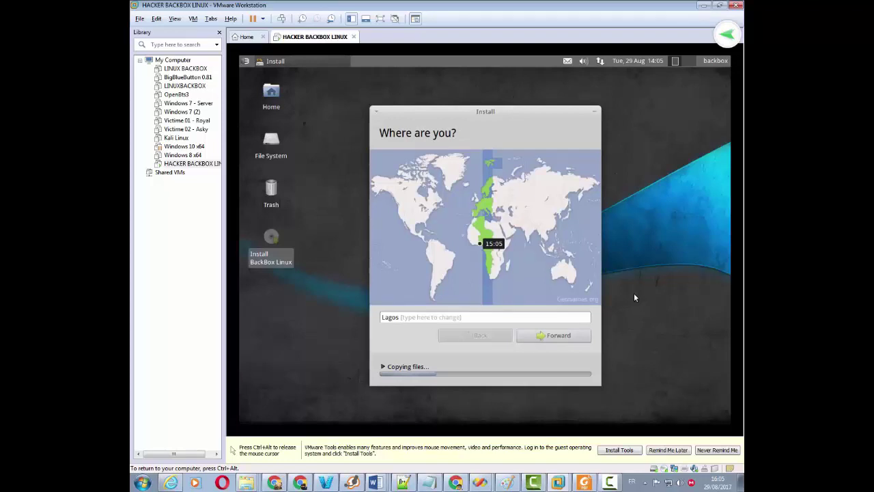
# Step: Keep Lagos as the location, then pick France as the keyboard layout
pyautogui.click(398, 318)
pyautogui.click(551, 337)
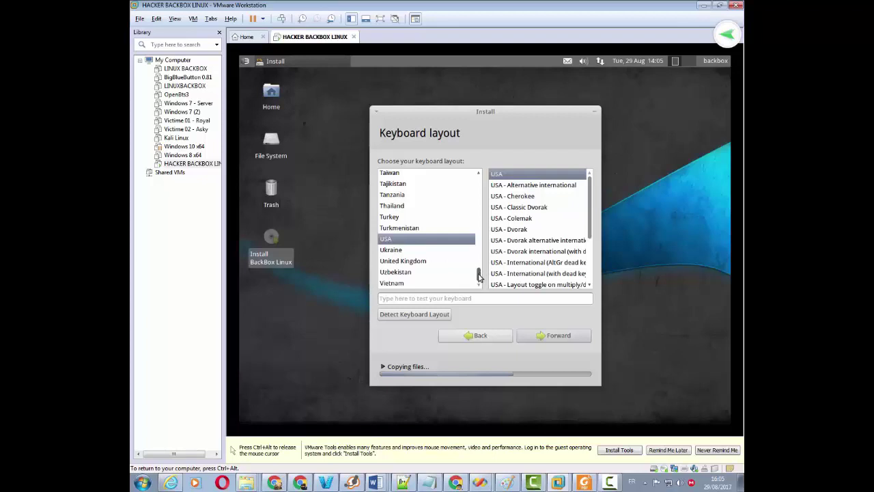
pyautogui.moveTo(479, 275); pyautogui.dragTo(480, 213)
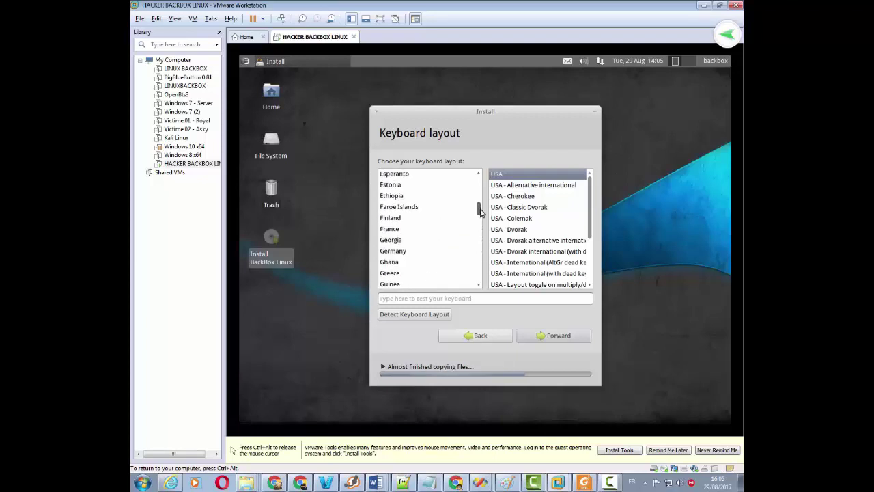
pyautogui.scroll(-1, 397, 237)
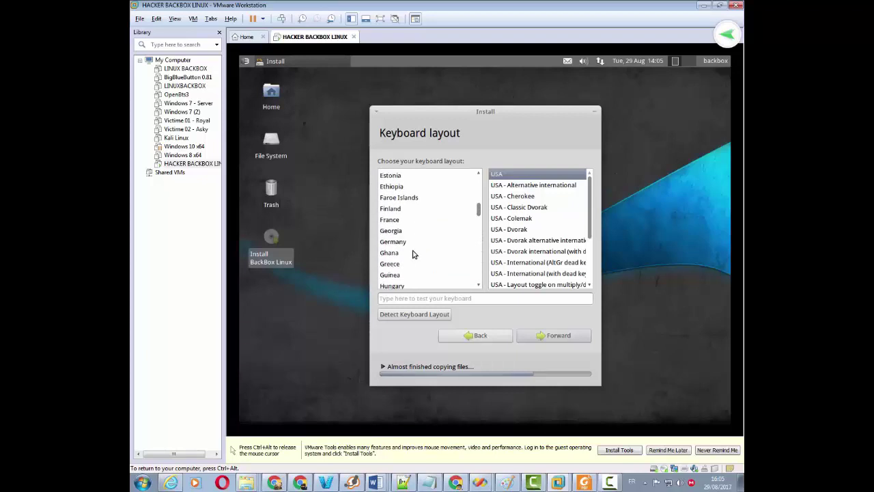
pyautogui.click(390, 221)
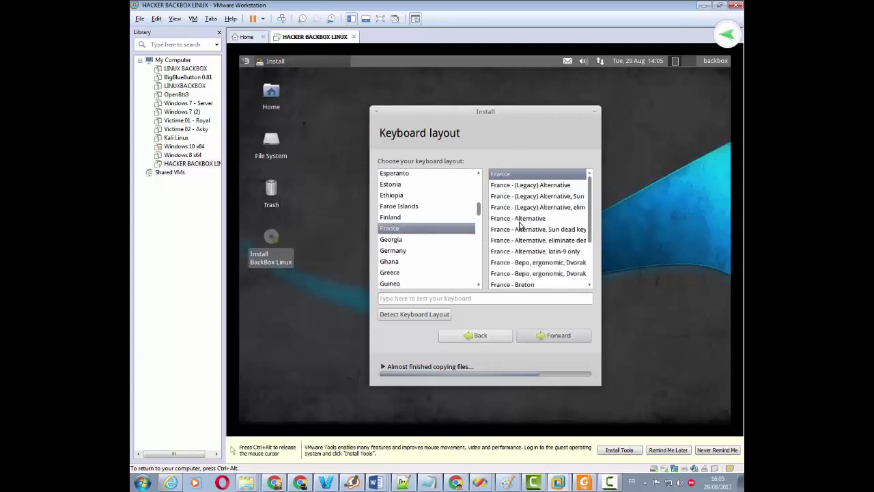
# Step: Confirm the France layout, then enter the name HACKER PRO and review the computer name and username
pyautogui.click(559, 337)
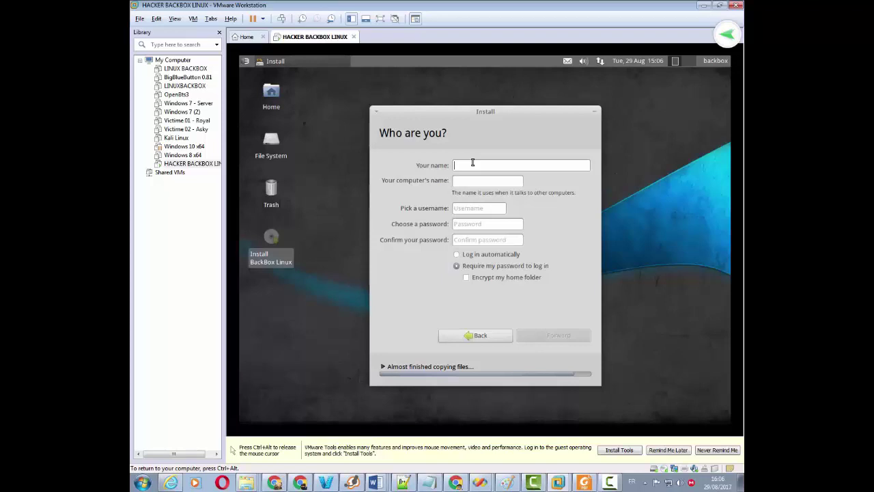
pyautogui.write('HACKER ')
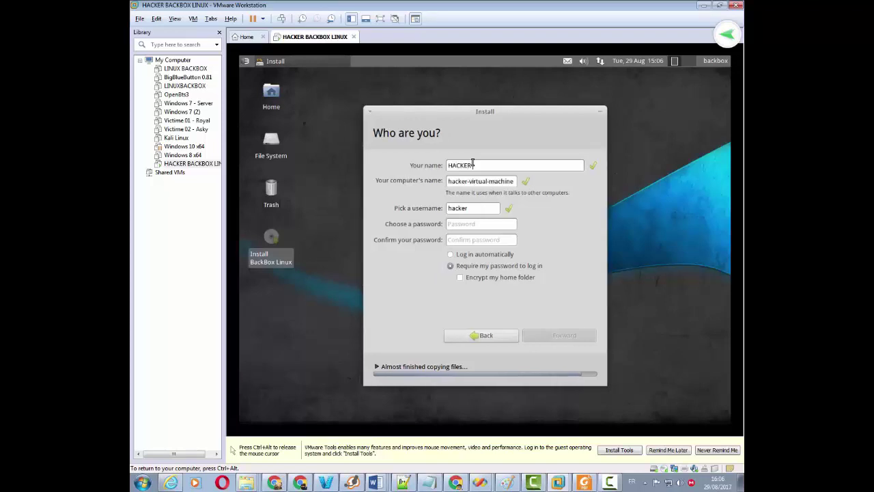
pyautogui.write('PRO')
pyautogui.moveTo(497, 165); pyautogui.dragTo(442, 164)
pyautogui.moveTo(448, 180); pyautogui.dragTo(521, 181)
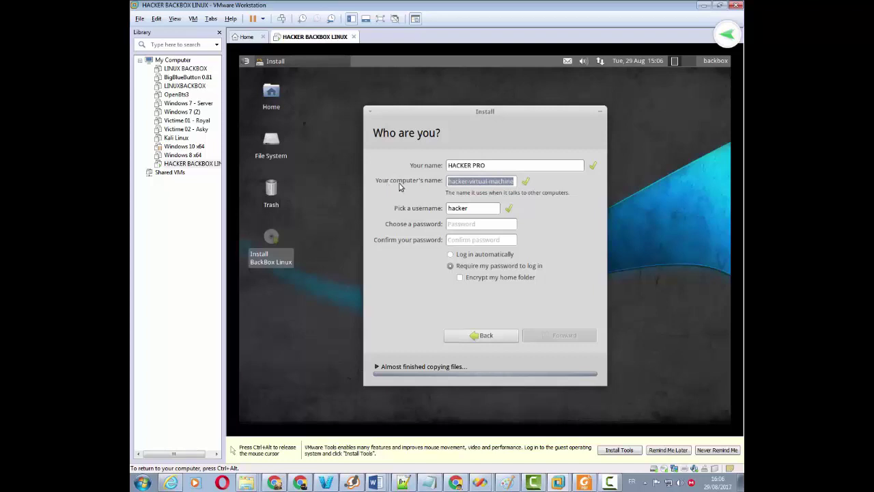
pyautogui.click(486, 183)
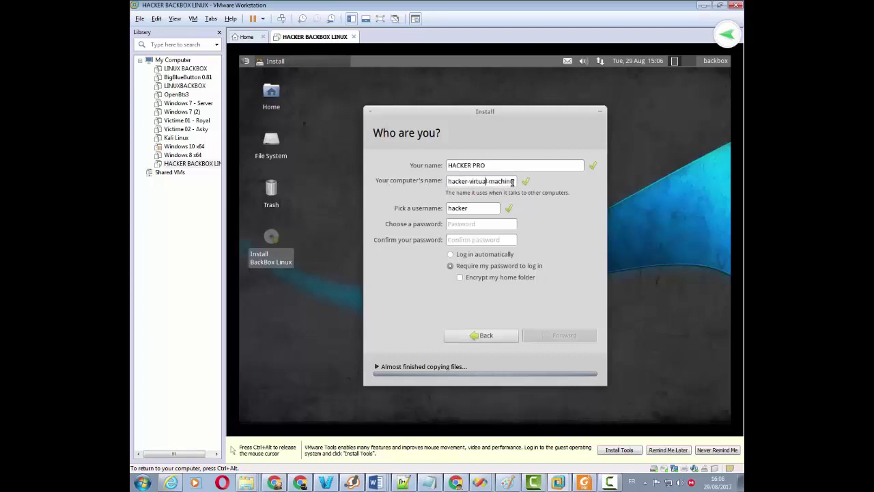
pyautogui.moveTo(515, 181); pyautogui.dragTo(442, 180)
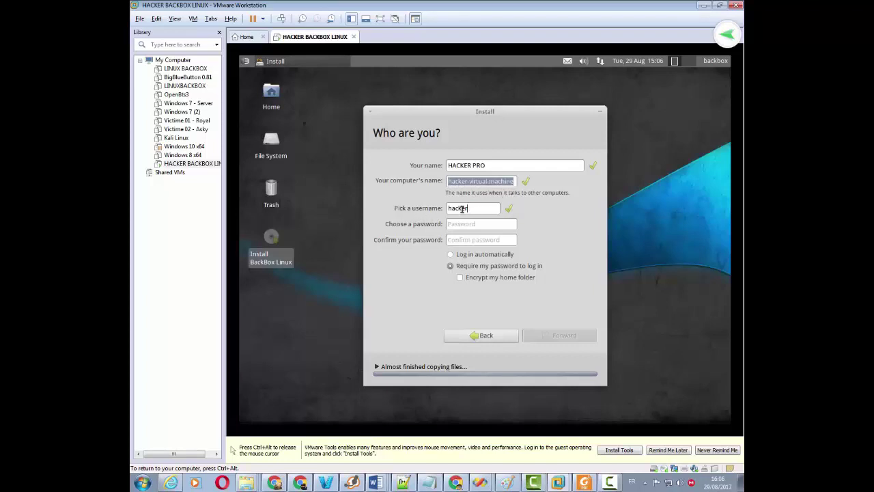
pyautogui.moveTo(472, 208); pyautogui.dragTo(441, 208)
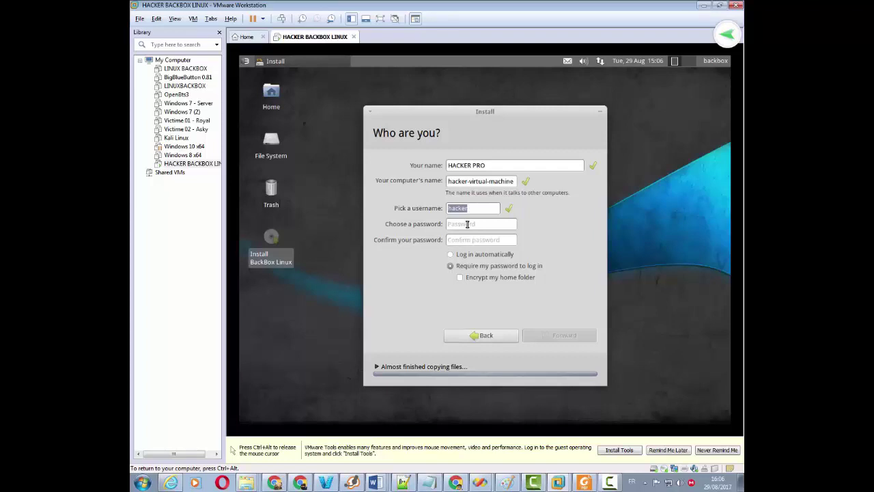
# Step: Set the account password and re-enter it in the confirm field
pyautogui.click(468, 224)
pyautogui.write('*********')
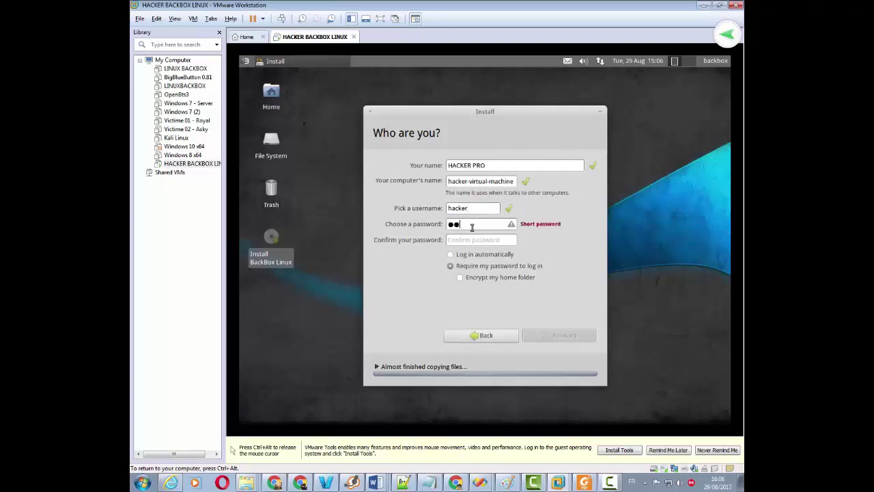
pyautogui.press('Tab')
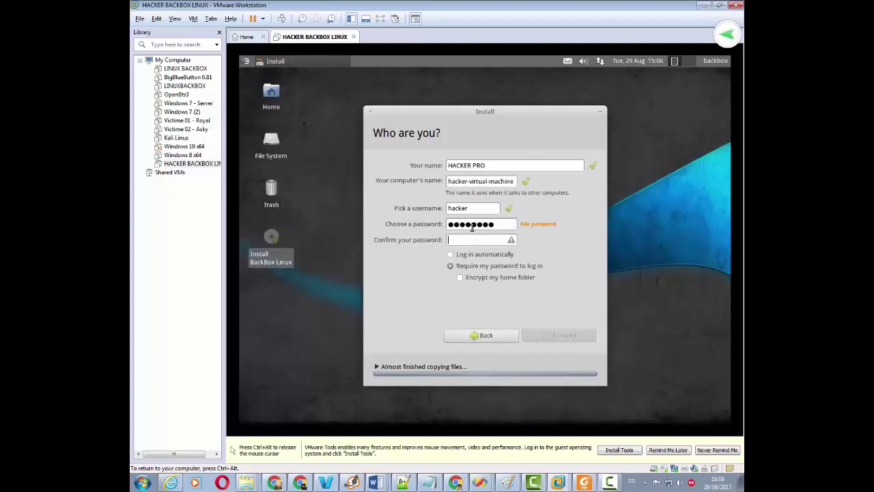
pyautogui.write('*********')
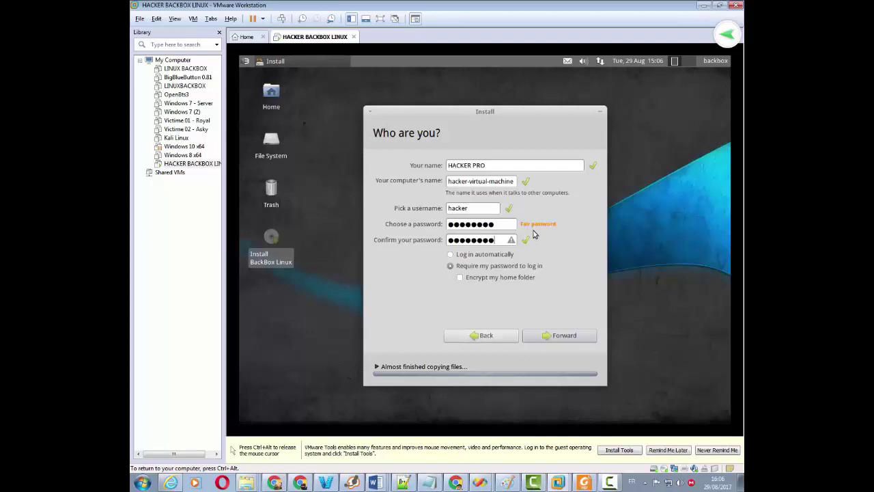
pyautogui.moveTo(497, 225); pyautogui.dragTo(421, 225)
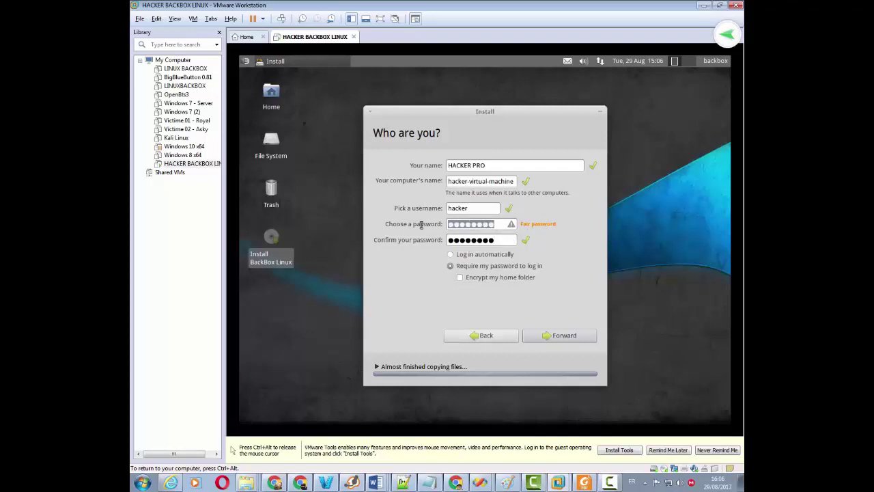
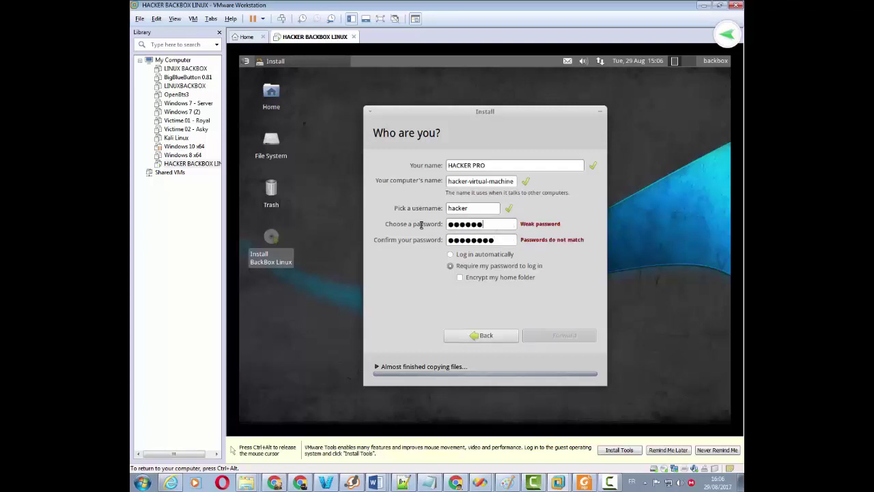
pyautogui.press('Tab')
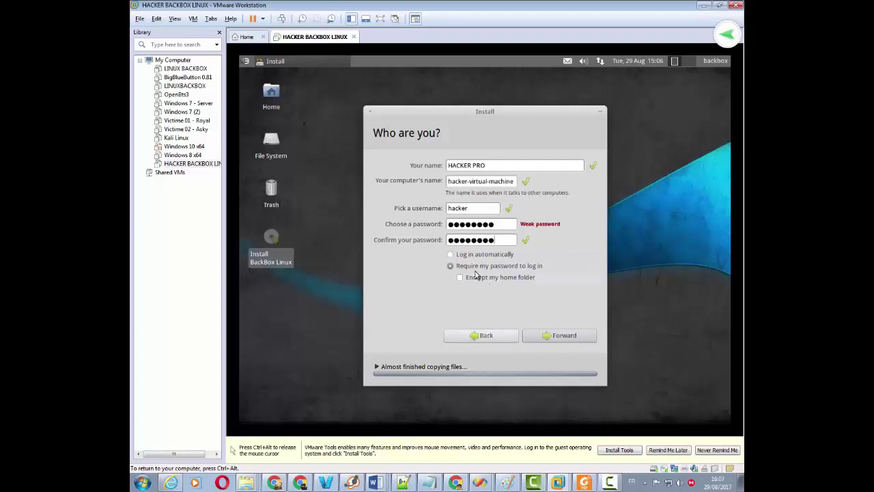
# Step: Continue past account setup, wait for files to finish copying, and release input from the VM
pyautogui.click(553, 338)
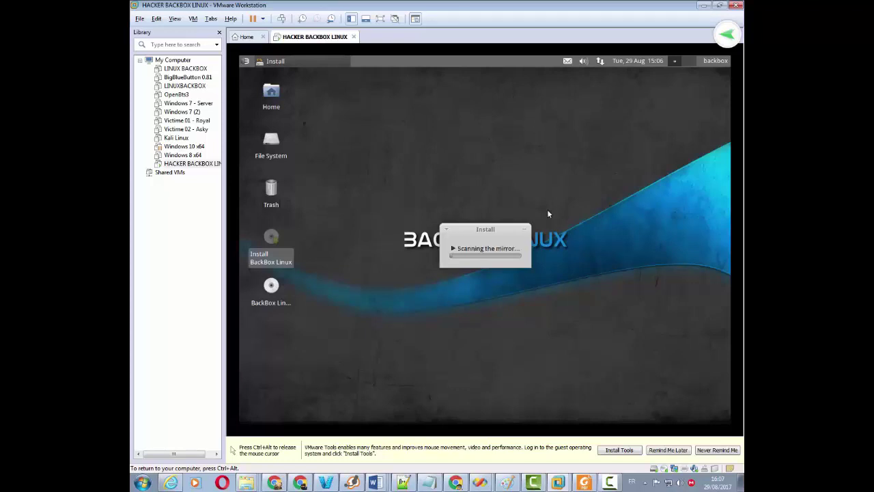
pyautogui.hotkey('ctrl', 'alt')
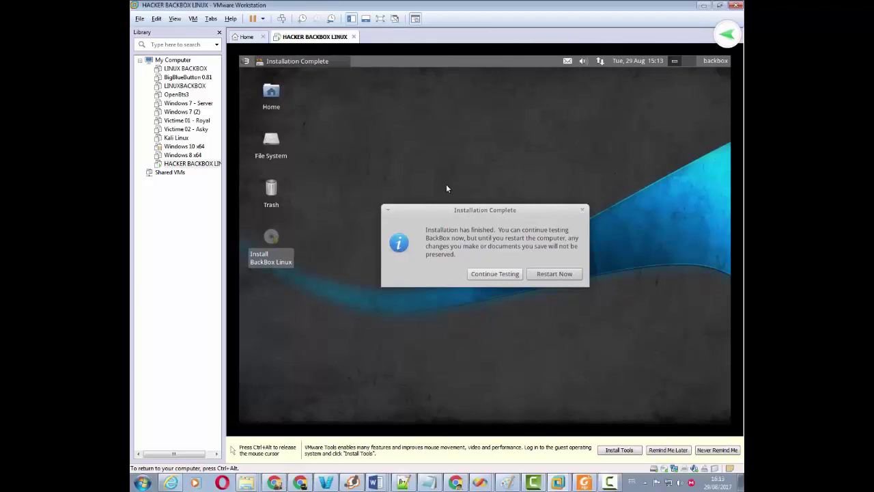
# Step: Move the Installation Complete dialog higher and choose Restart Now
pyautogui.moveTo(479, 214); pyautogui.dragTo(467, 189)
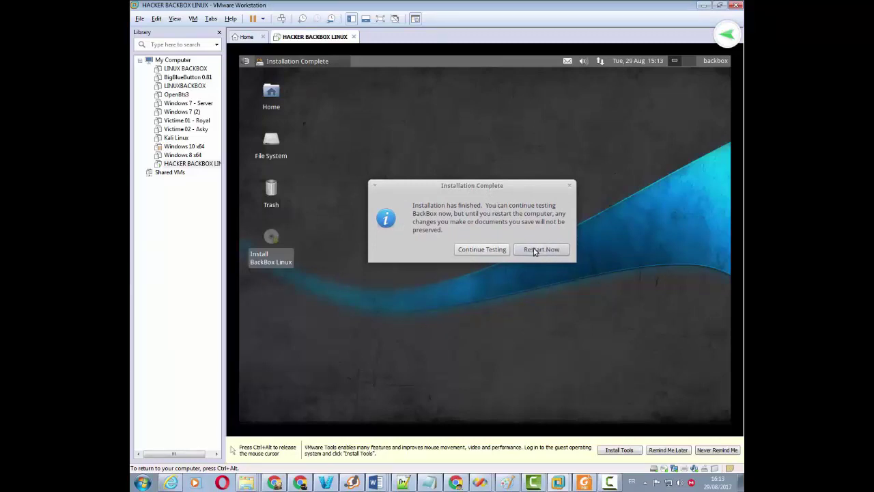
pyautogui.moveTo(492, 186); pyautogui.dragTo(489, 166)
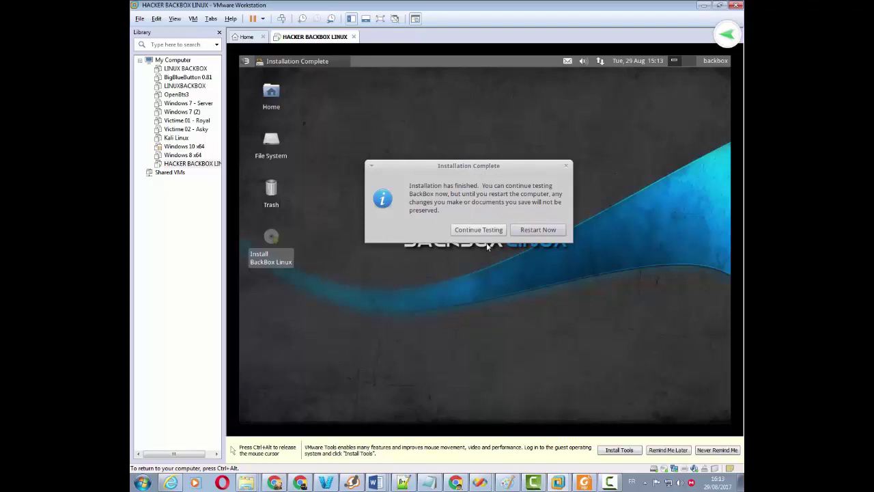
pyautogui.click(547, 232)
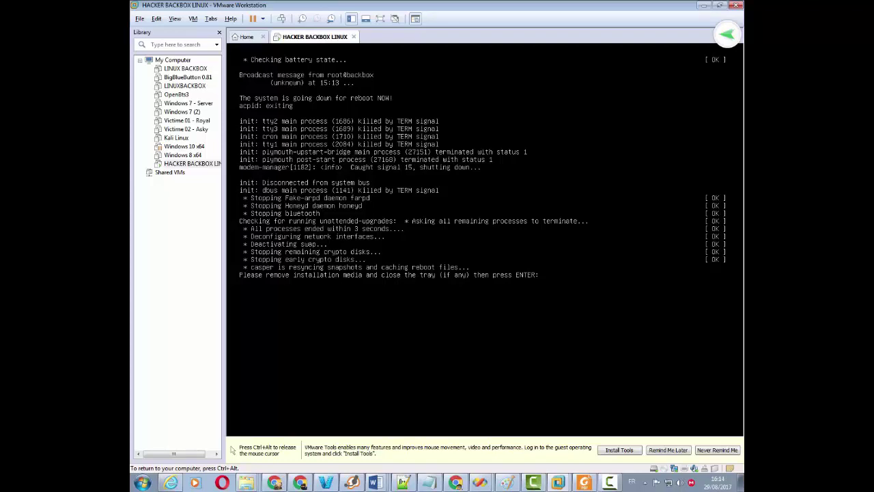
# Step: Confirm the installation media removal so the machine reboots to the login screen
pyautogui.press('Return')
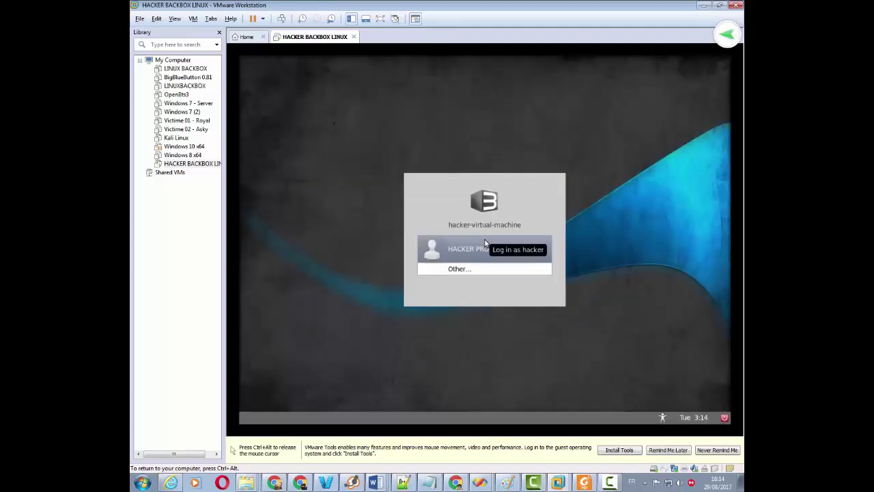
# Step: Log in as HACKER PRO with the account password, then release input and open the host Start menu
pyautogui.click(483, 247)
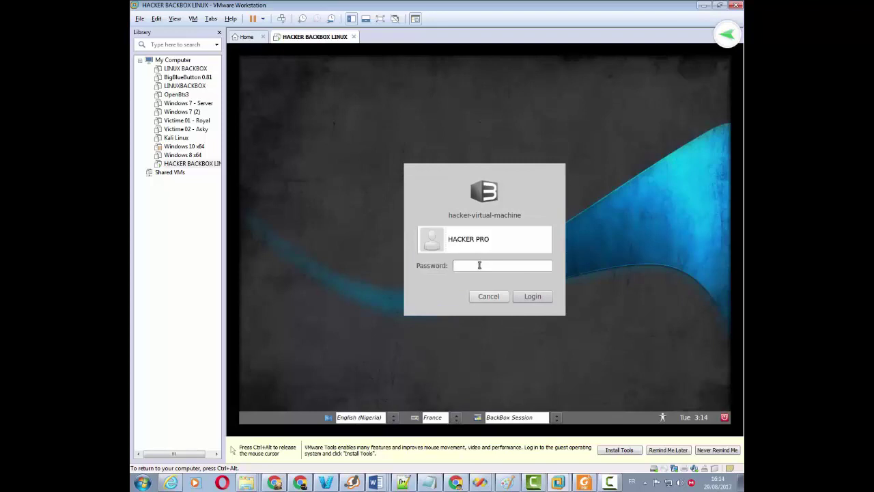
pyautogui.write('*********')
pyautogui.click(533, 297)
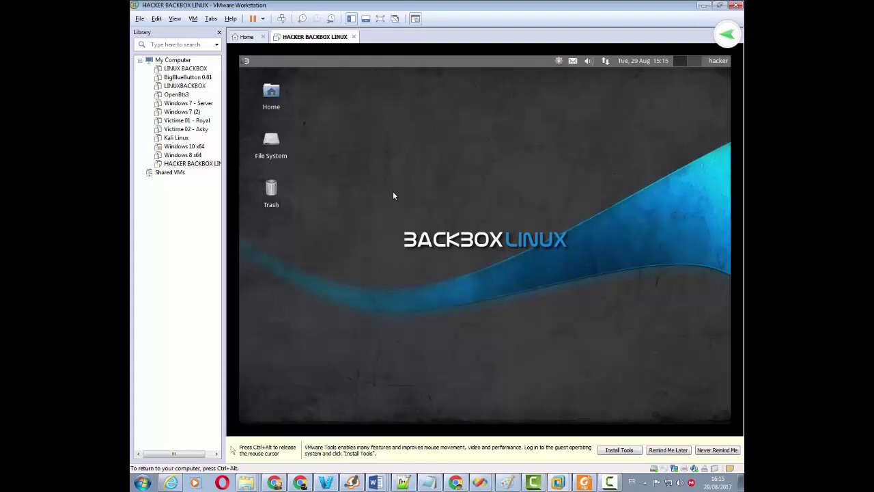
pyautogui.hotkey('ctrl', 'alt')
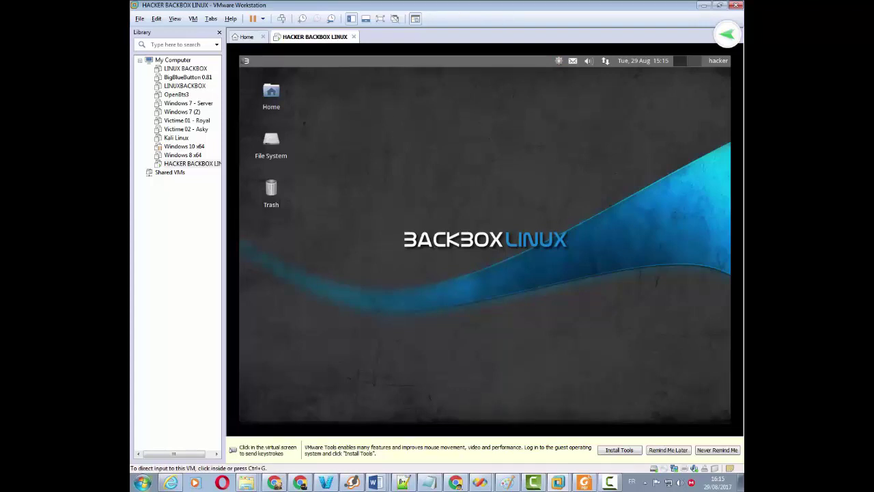
pyautogui.click(143, 482)
# Step: View the host's Ordinateur properties (Windows 7 Professionnel, 16 Go RAM), then close the window
pyautogui.rightClick(305, 301)
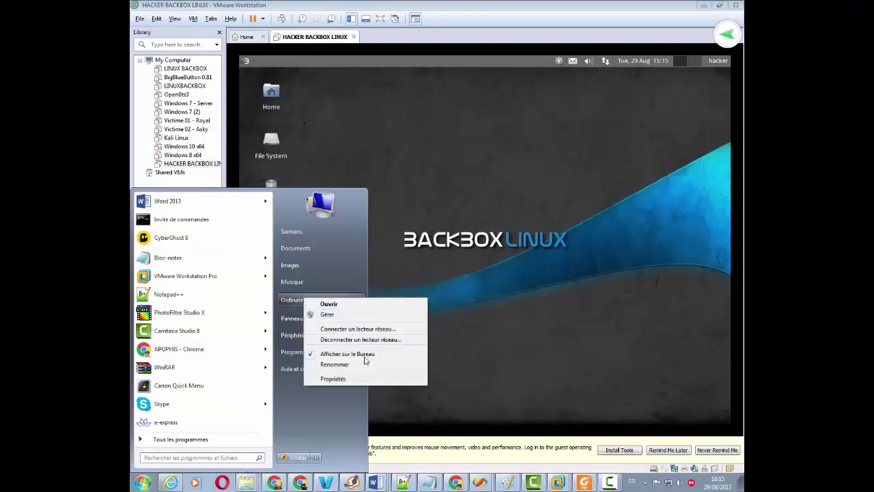
pyautogui.click(362, 377)
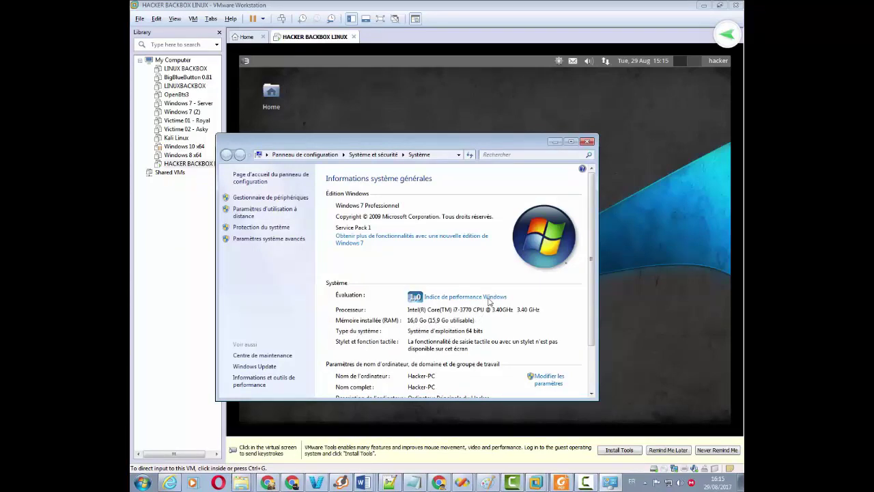
pyautogui.click(586, 142)
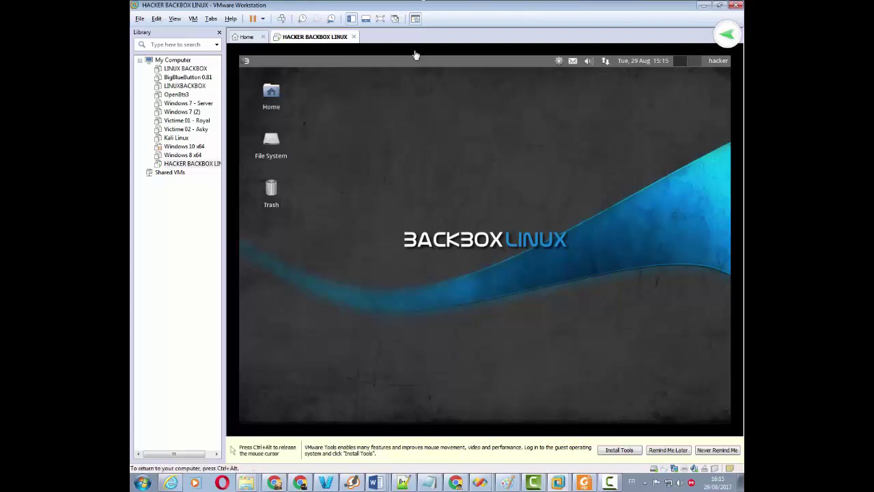
pyautogui.hotkey('ctrl', 'alt')
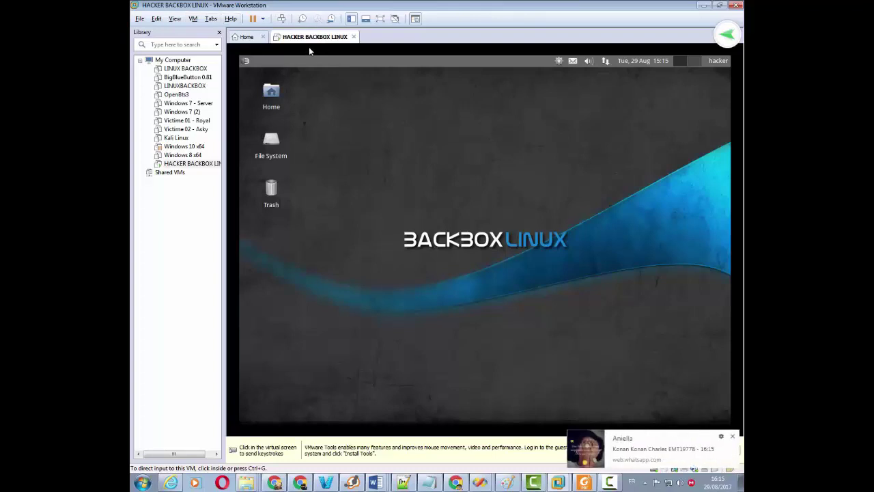
pyautogui.click(730, 394)
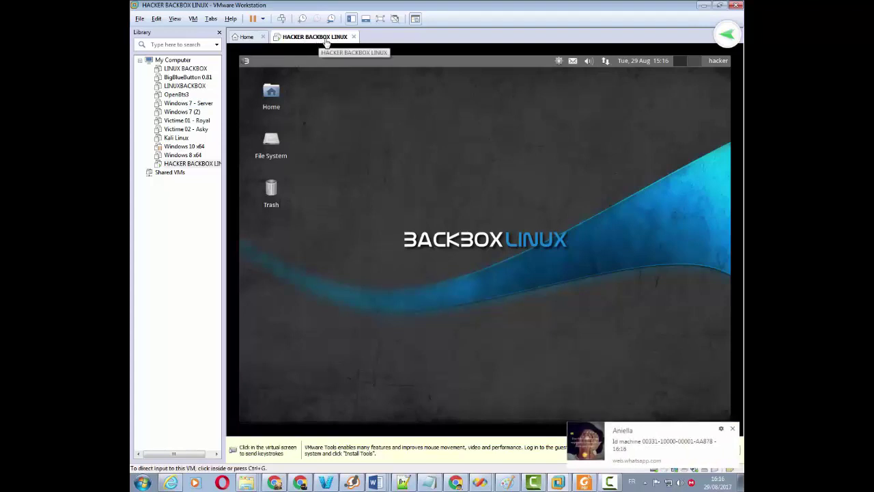
pyautogui.click(732, 428)
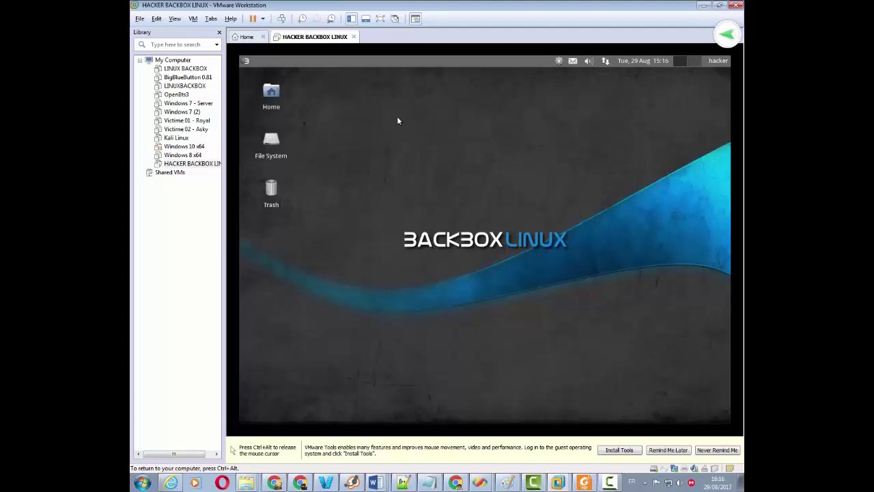
pyautogui.hotkey('ctrl', 'alt')
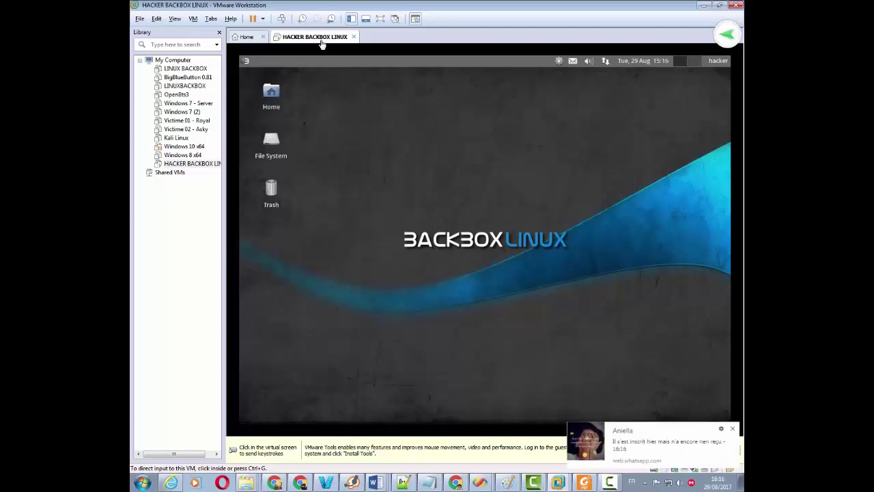
pyautogui.click(631, 364)
pyautogui.moveTo(419, 414)
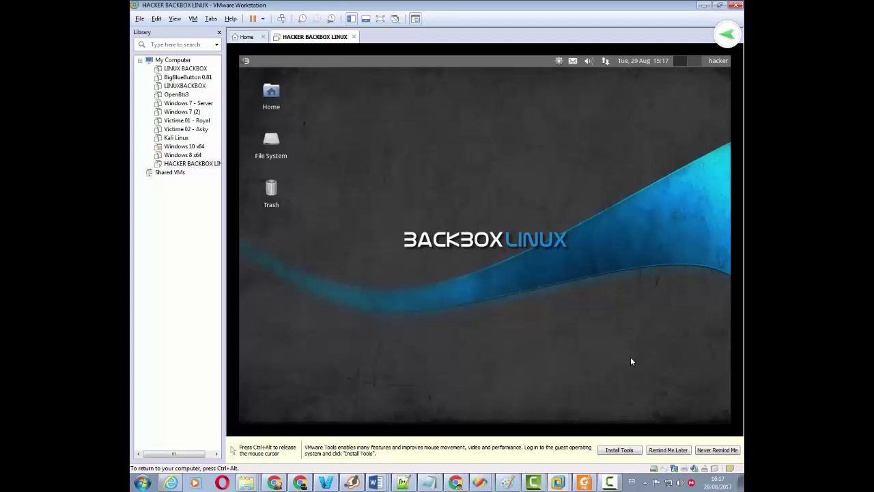
pyautogui.hotkey('ctrl', 'alt')
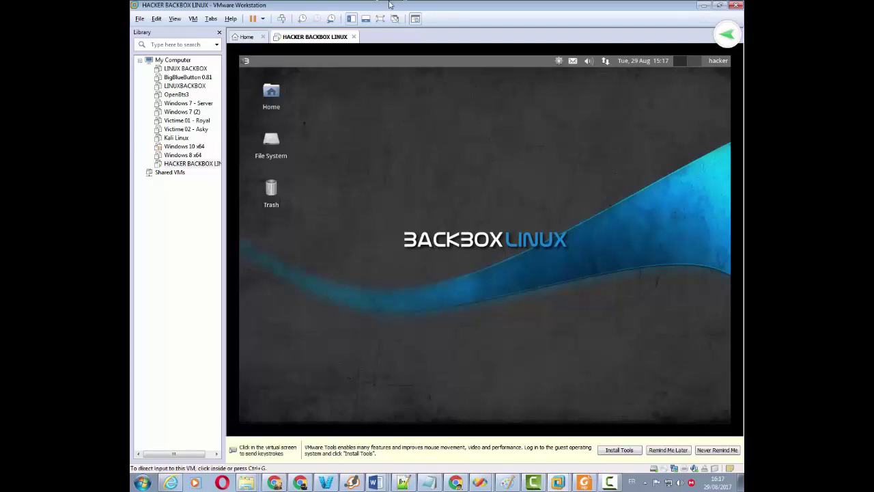